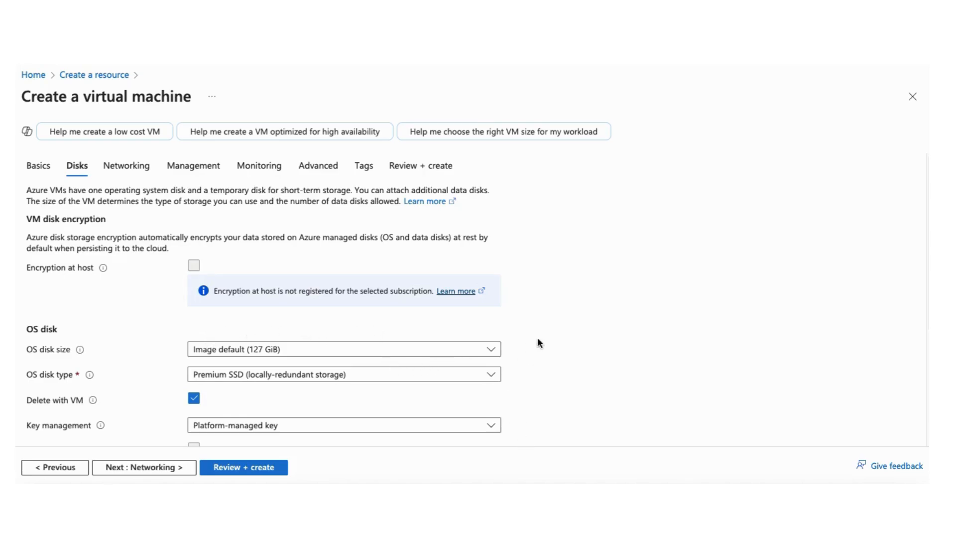
Expand the Advanced section of the Disks tab options
scroll(535, 342, "down", 2)
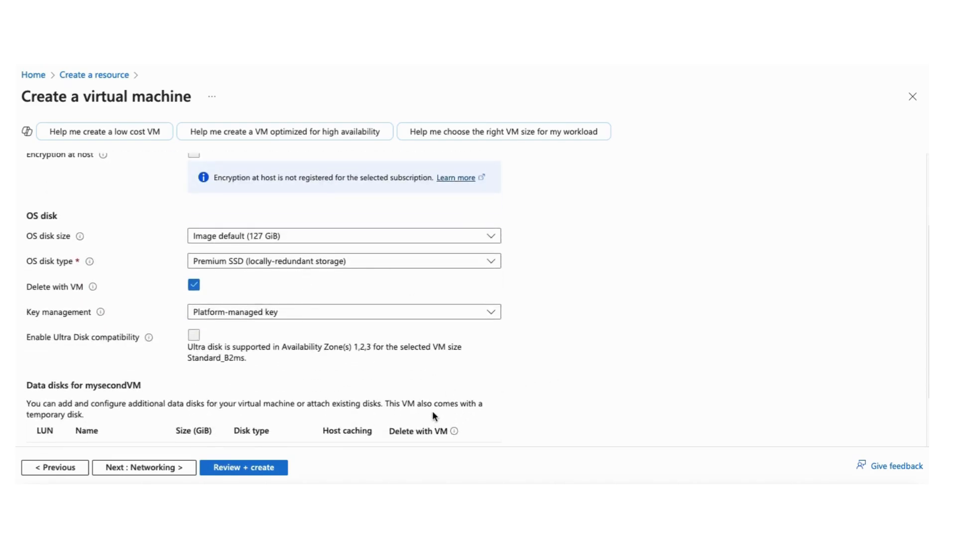
scroll(432, 416, "down", 1)
scroll(432, 416, "up", 4)
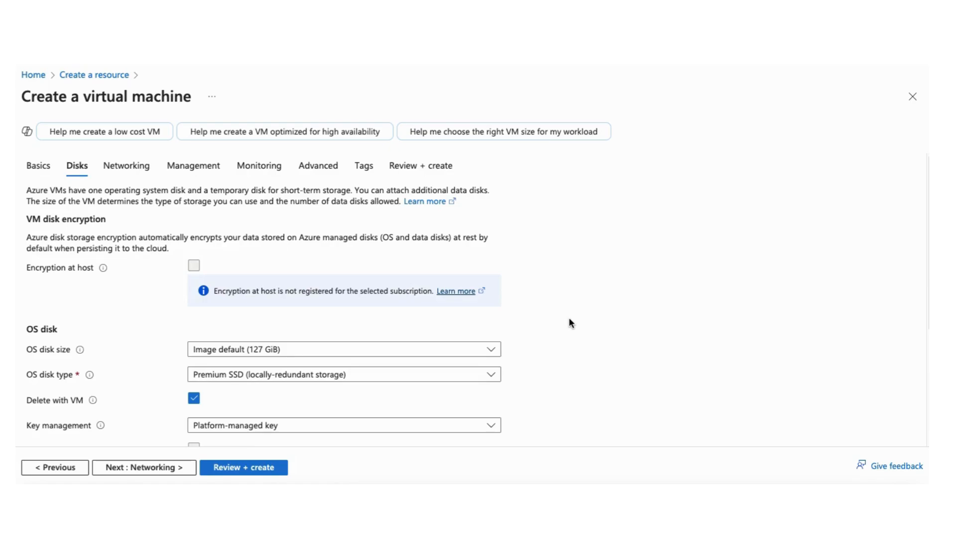
scroll(582, 306, "down", 2)
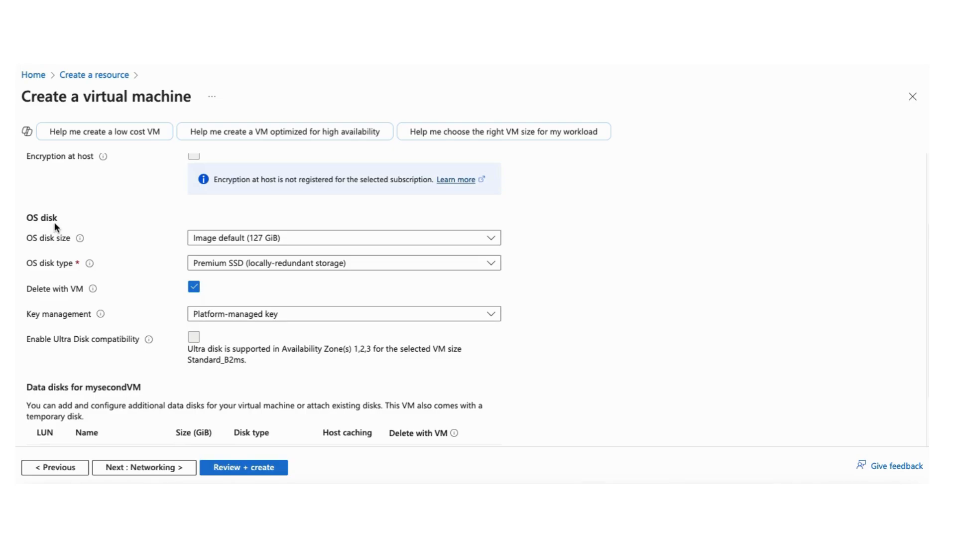
scroll(111, 272, "down", 1)
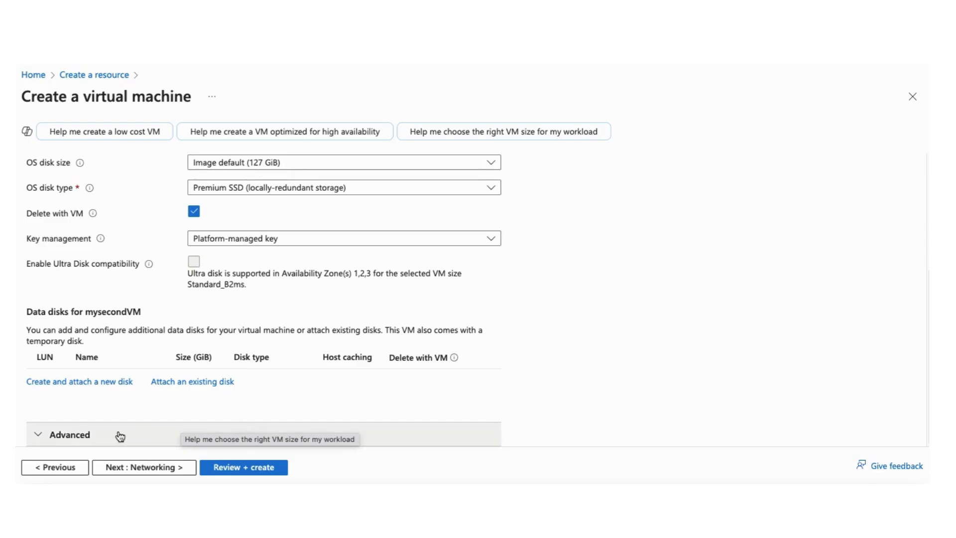
left_click(104, 436)
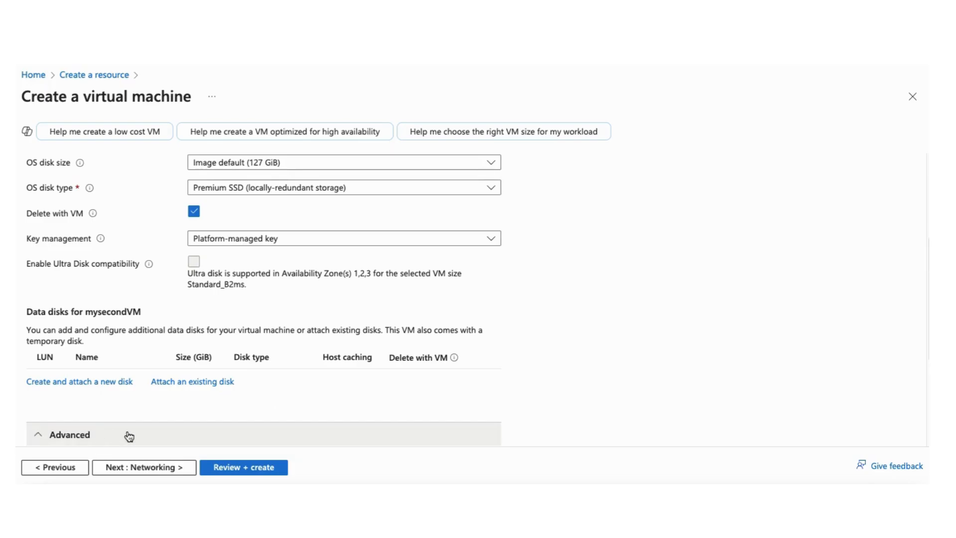
scroll(128, 433, "down", 4)
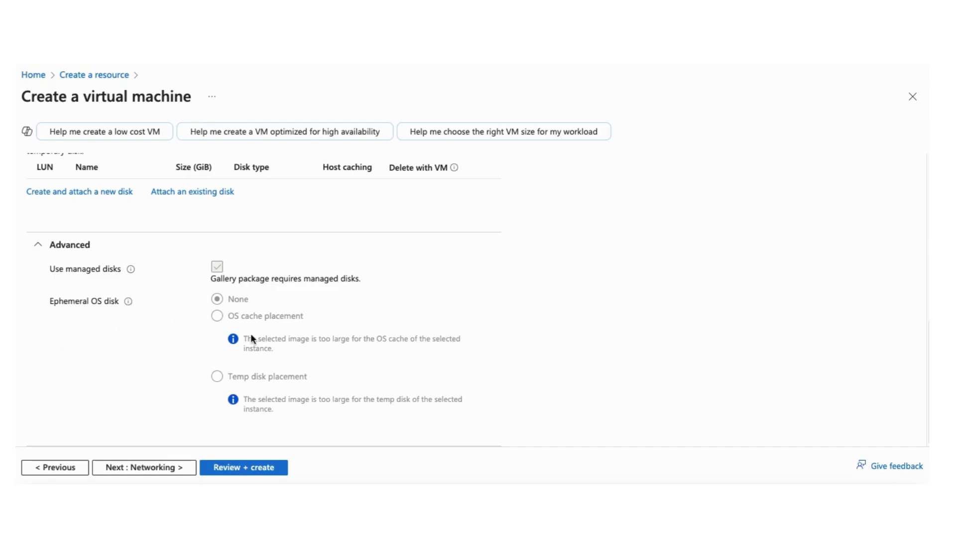
Review the available OS disk type options, keeping Premium SSD (locally-redundant storage)
scroll(251, 335, "up", 5)
scroll(251, 333, "up", 3)
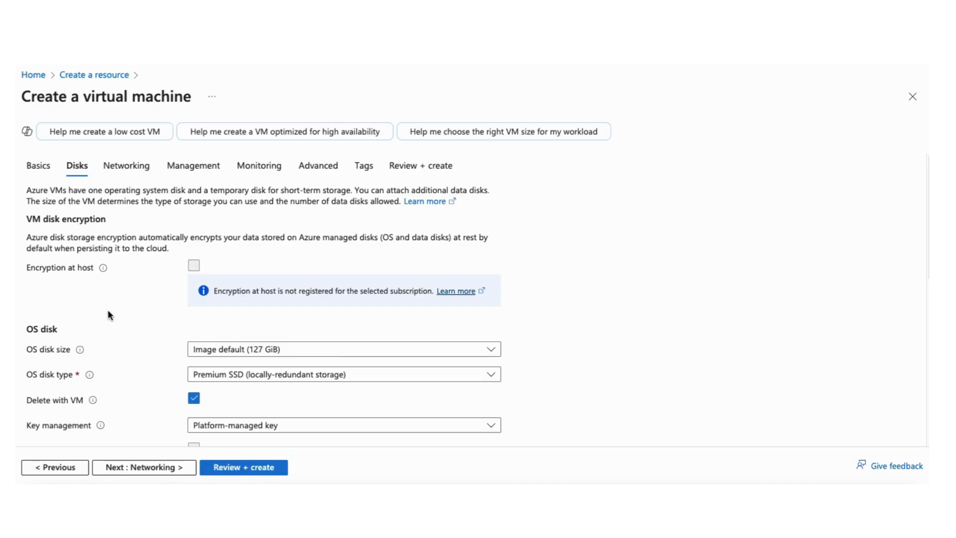
scroll(88, 342, "down", 3)
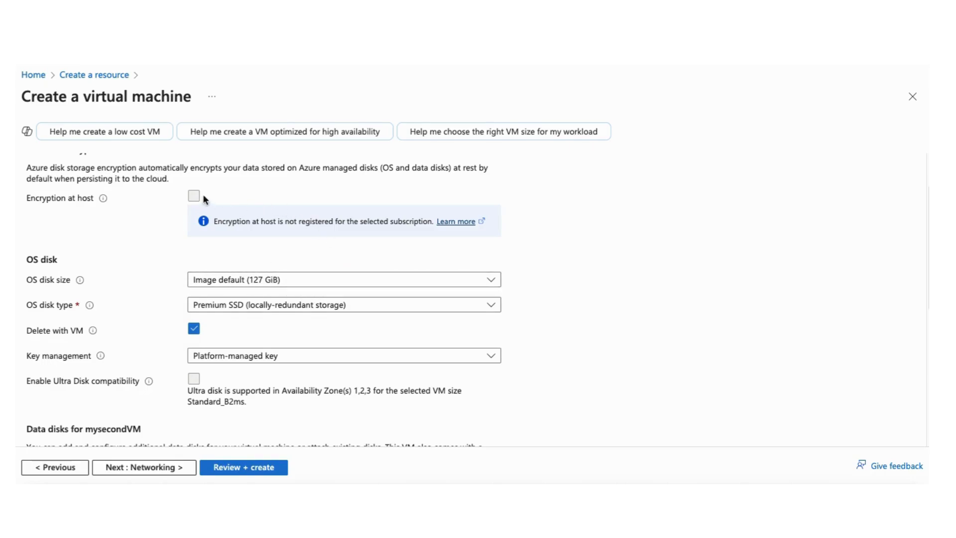
scroll(181, 281, "up", 2)
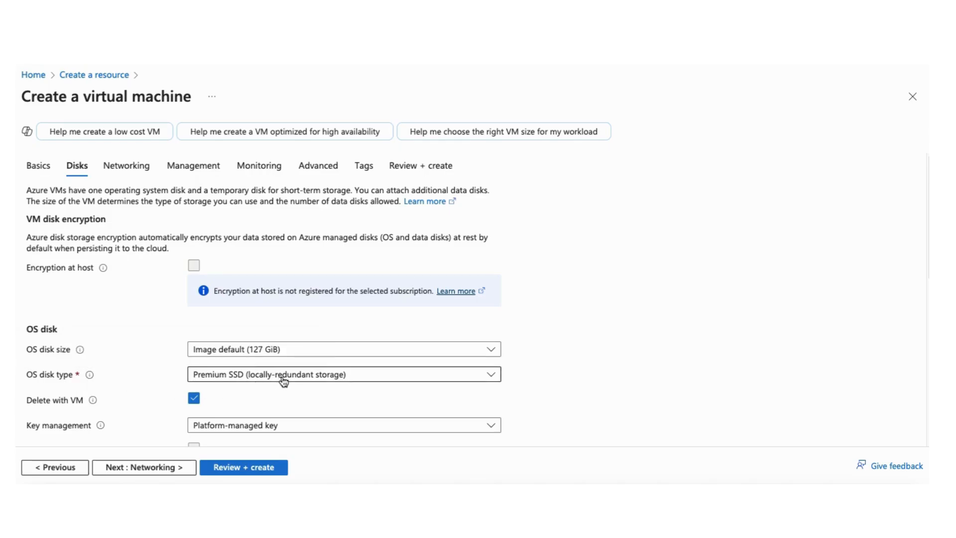
left_click(334, 380)
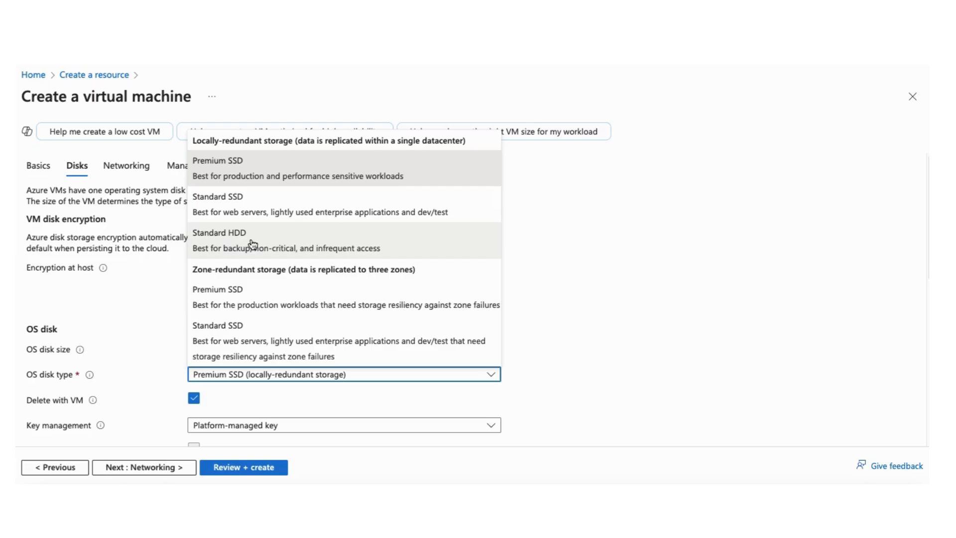
left_click(511, 260)
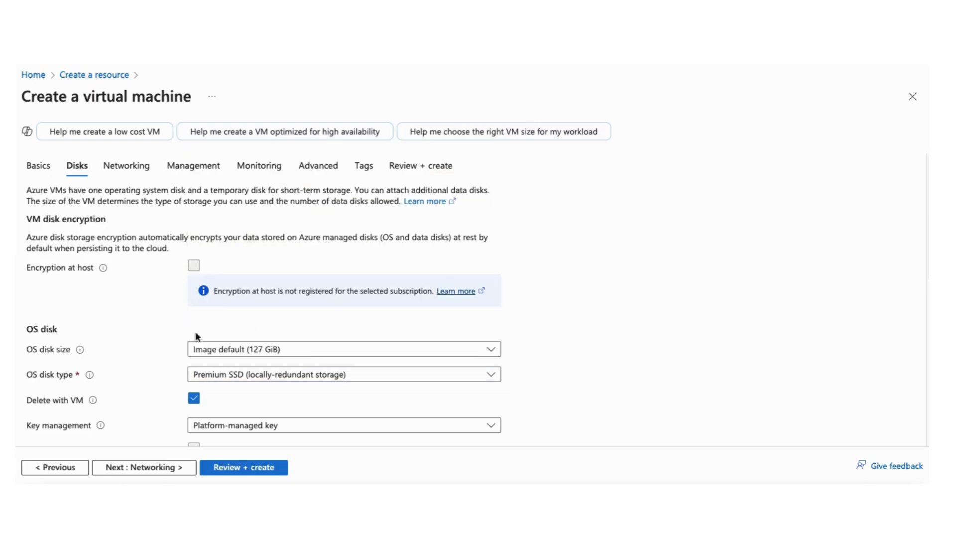
Check the OS disk key management options, keeping Platform-managed key
scroll(286, 393, "down", 1)
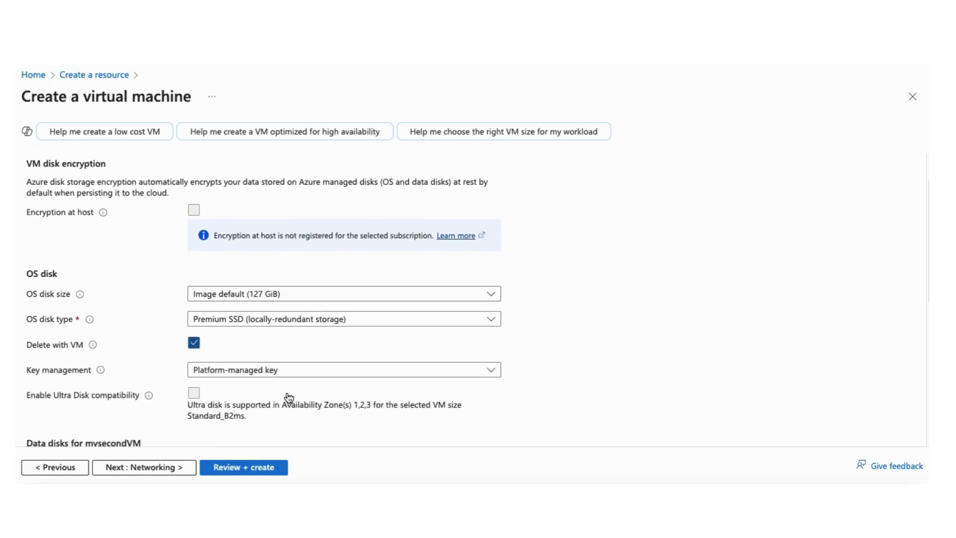
scroll(253, 386, "down", 1)
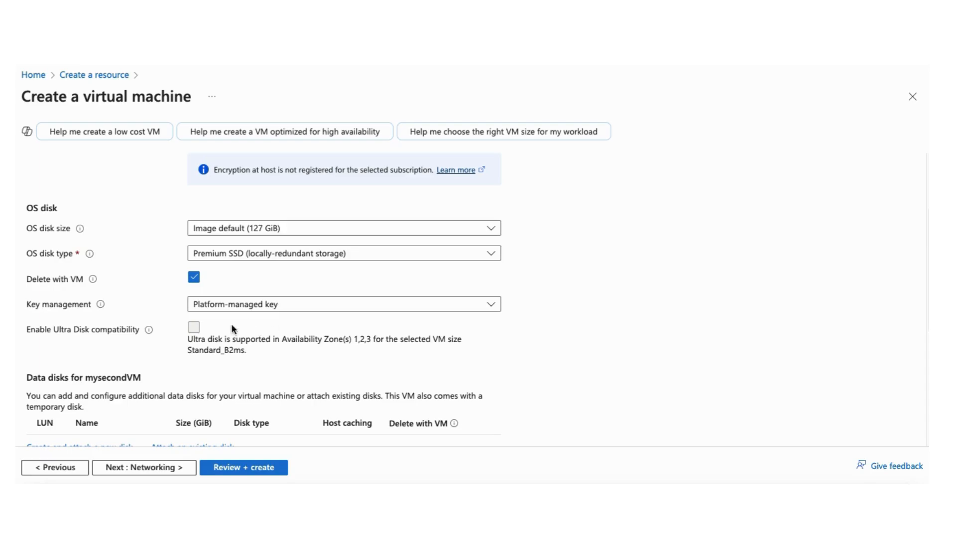
mouse_move(102, 304)
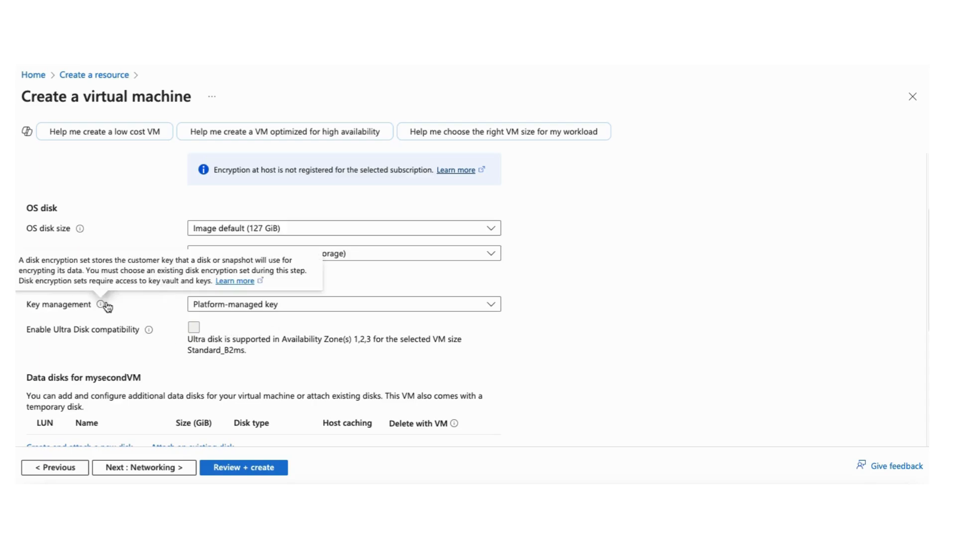
left_click(250, 309)
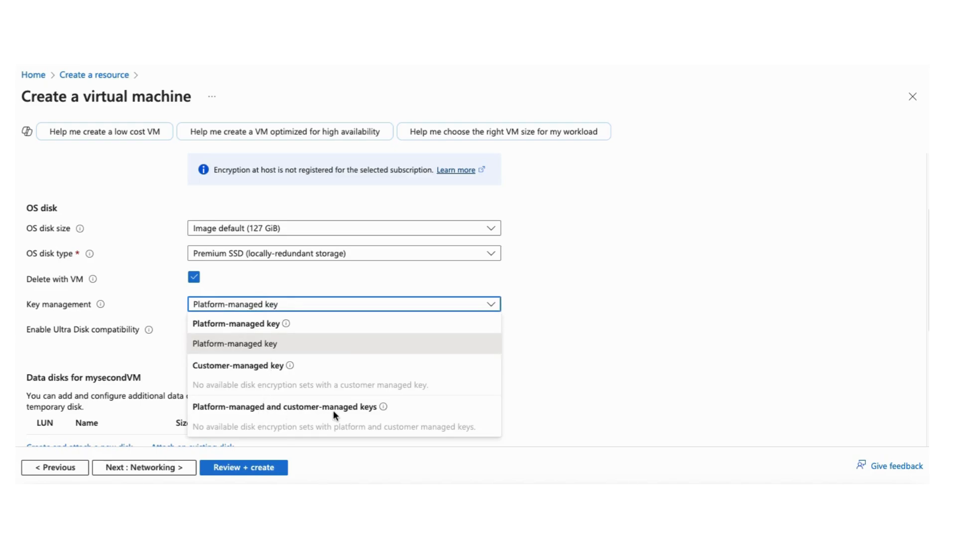
left_click(313, 310)
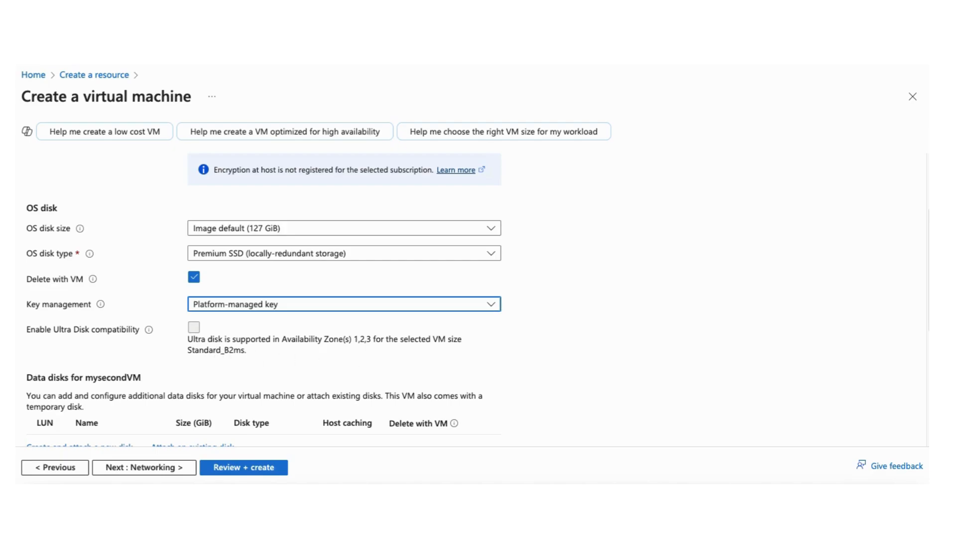
Create a new data disk with source type None (empty disk) and a 1024 GiB P30 size
scroll(566, 401, "down", 4)
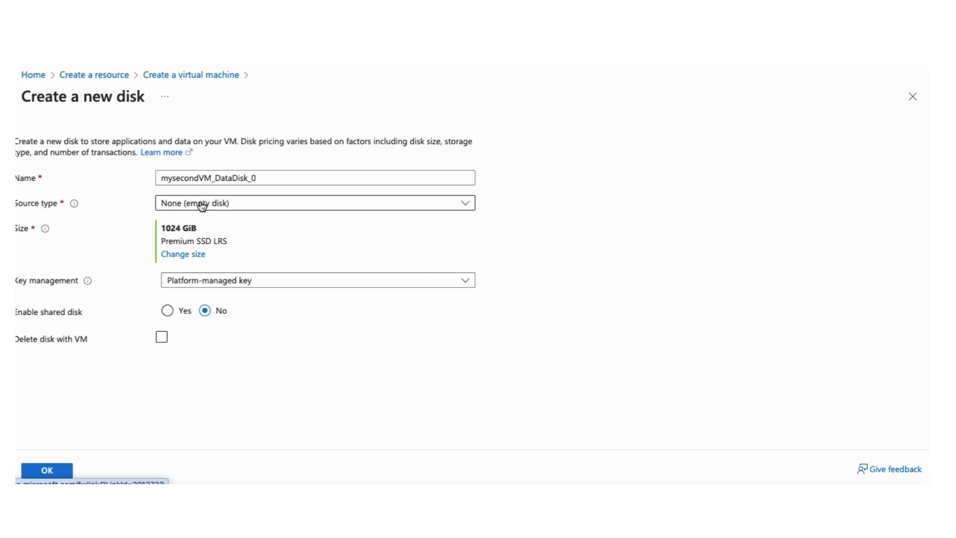
left_click(241, 205)
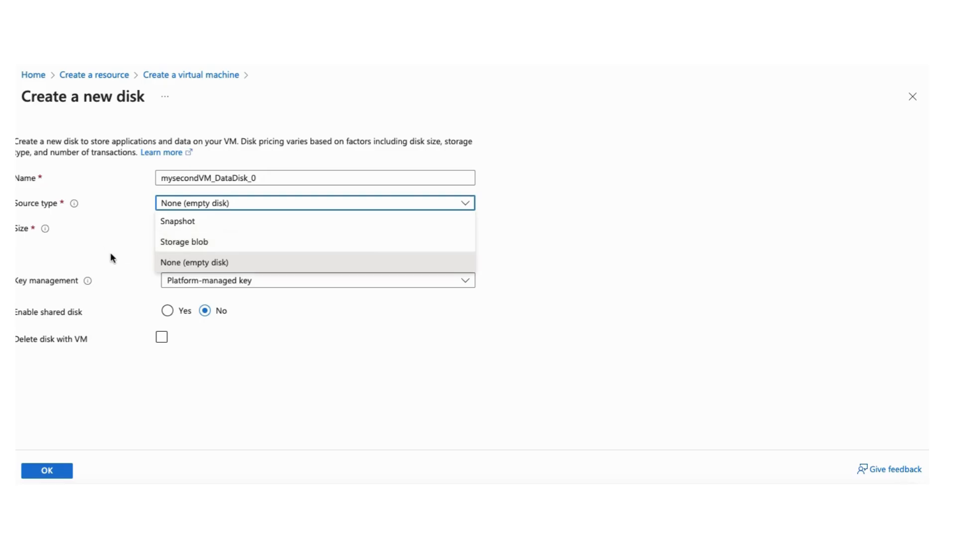
left_click(199, 264)
left_click(102, 225)
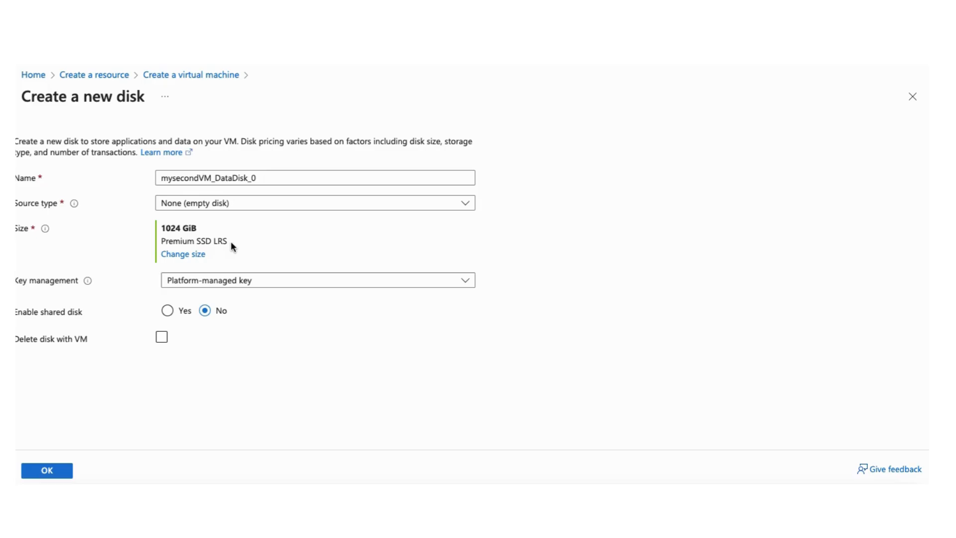
left_click(187, 256)
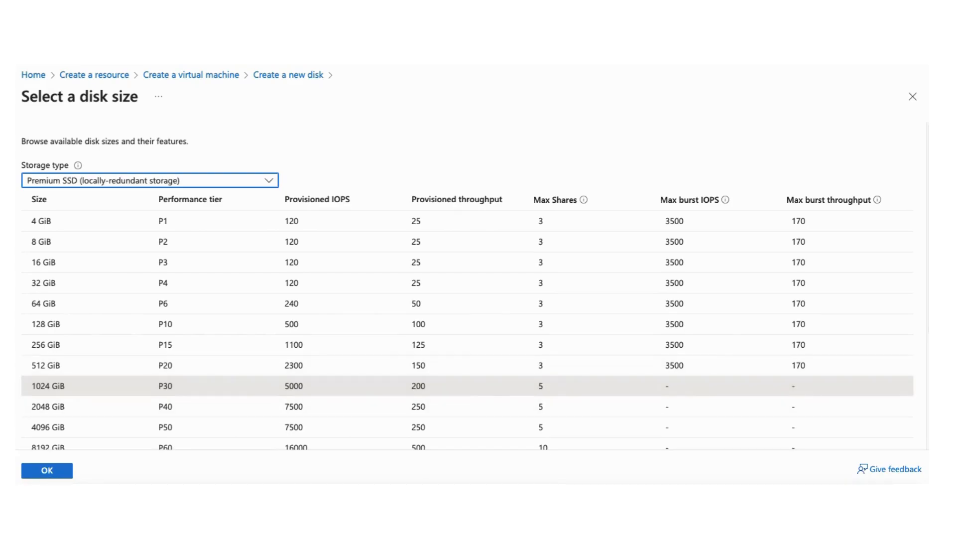
left_click(50, 472)
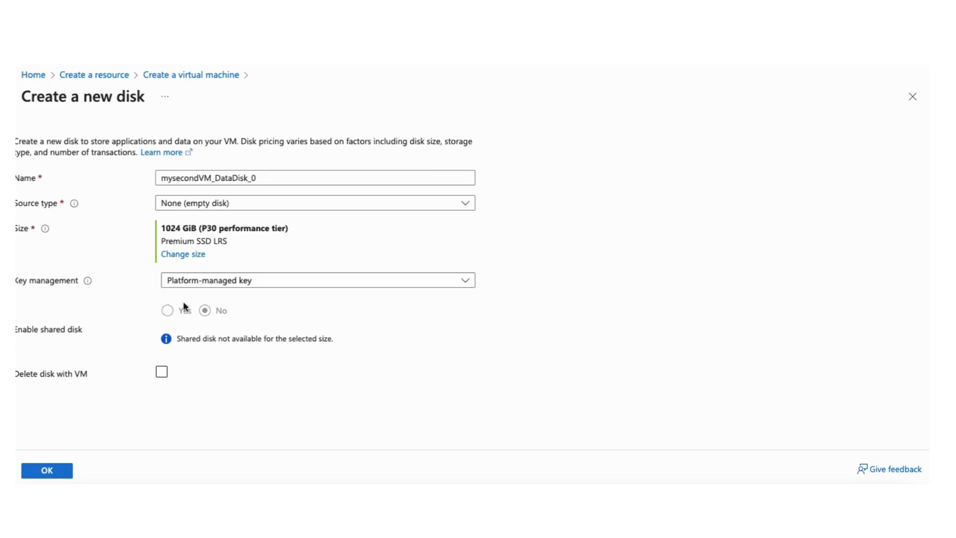
Keep the platform-managed key, enable deleting the data disk with the VM, and confirm the new disk
left_click(276, 283)
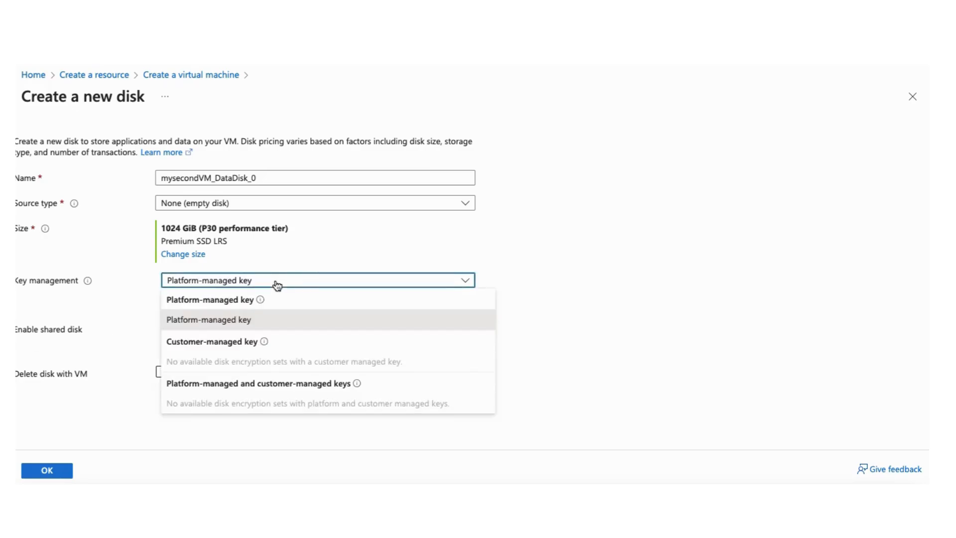
left_click(277, 285)
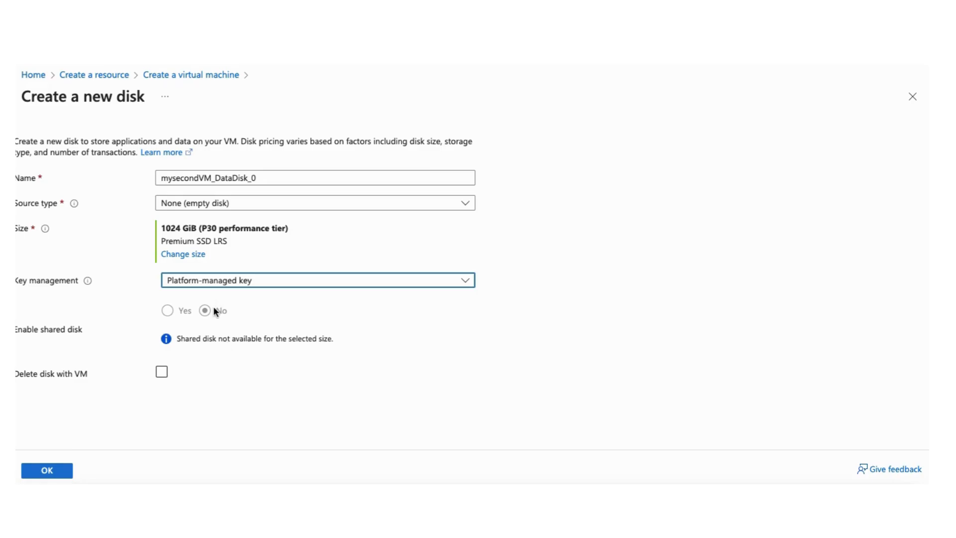
left_click(162, 372)
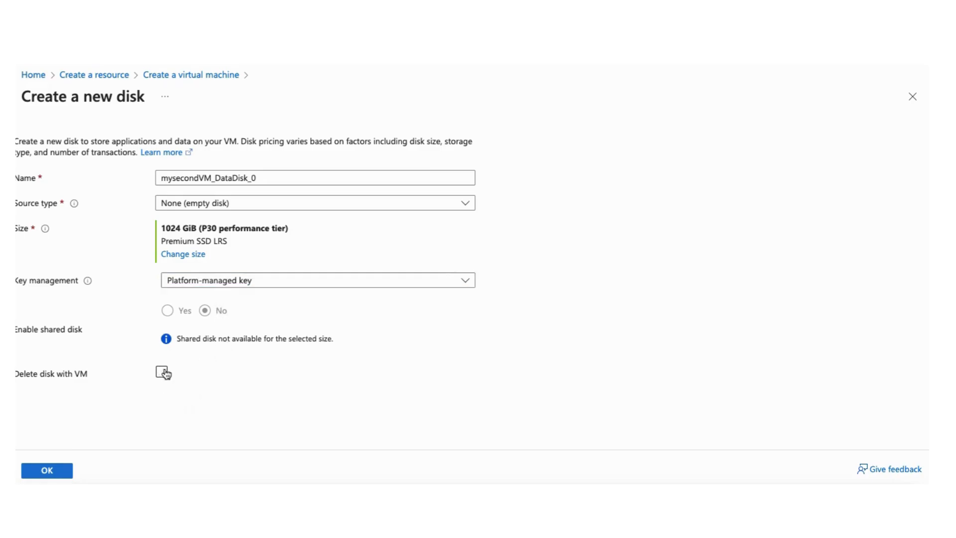
left_click(56, 475)
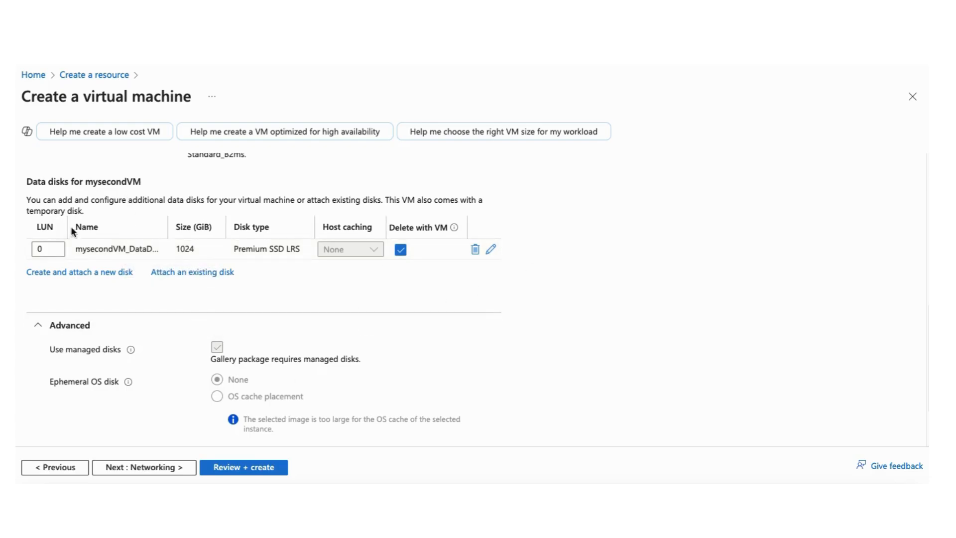
Review the attached data disk and the other Disks tab settings
left_click(43, 254)
mouse_move(124, 357)
scroll(314, 440, "down", 2)
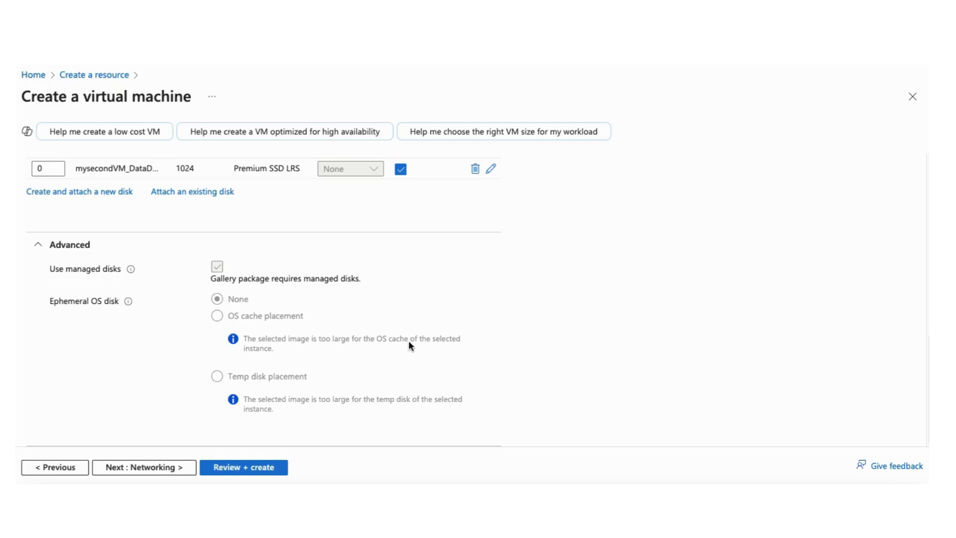
scroll(408, 344, "up", 10)
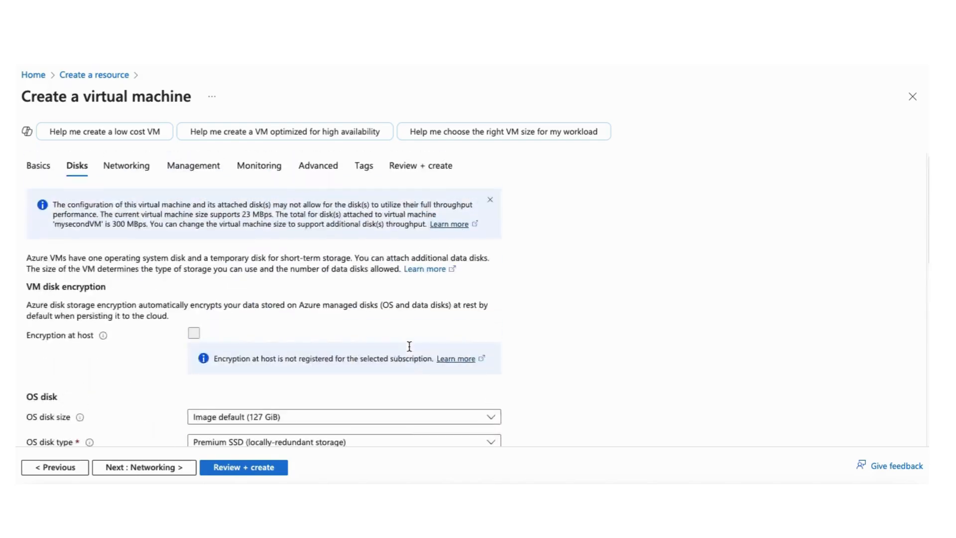
scroll(407, 350, "down", 10)
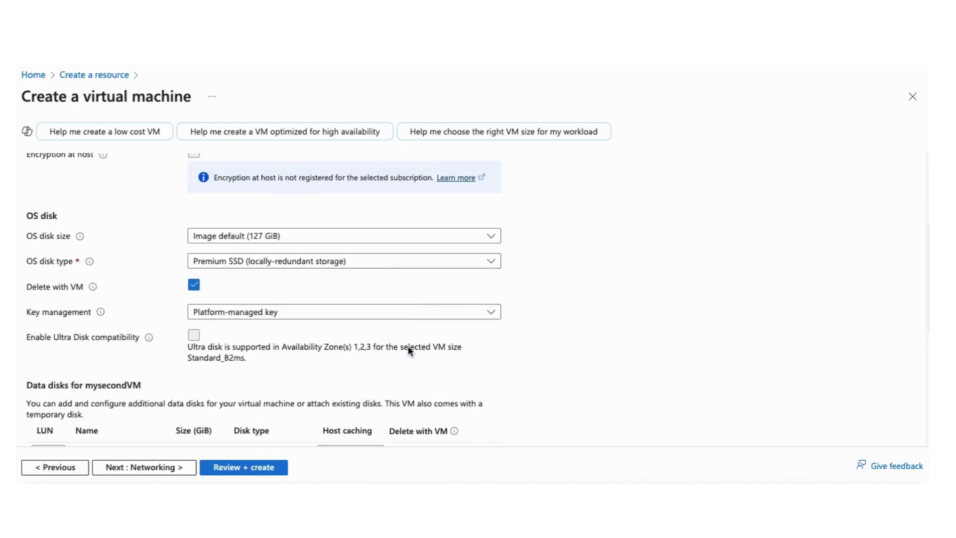
scroll(407, 349, "up", 10)
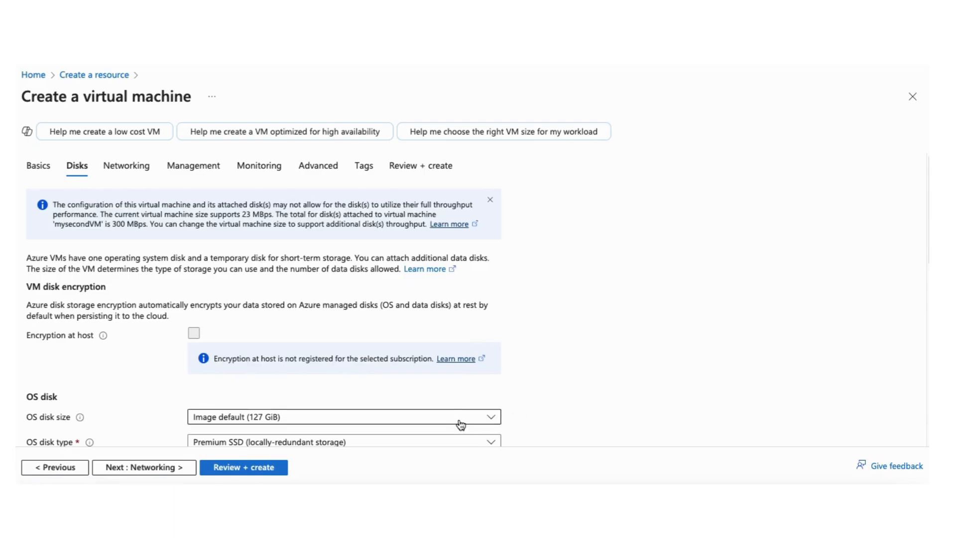
scroll(468, 403, "down", 5)
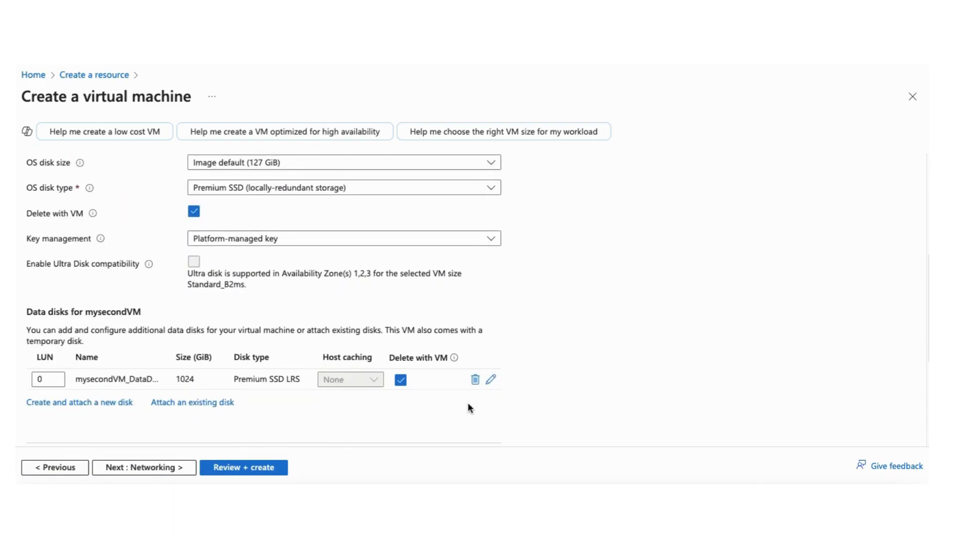
scroll(468, 403, "up", 5)
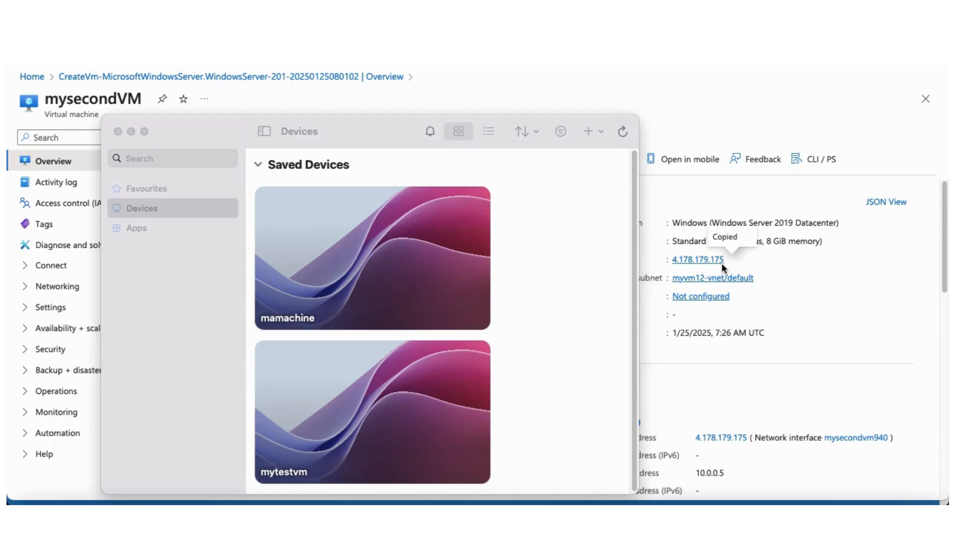
Switch to the Windows App devices window and start adding a new PC
left_click(510, 272)
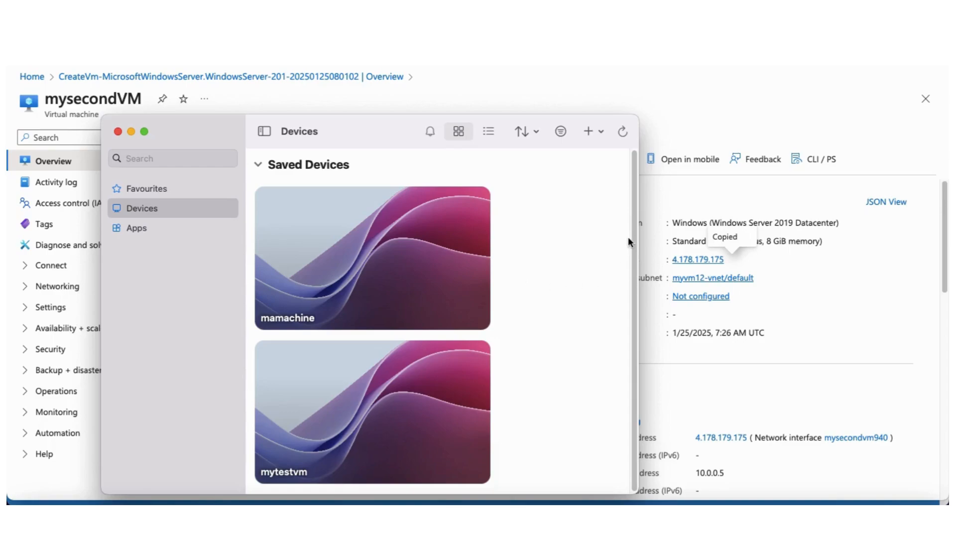
scroll(622, 249, "down", 1)
left_click_drag(382, 144, 375, 129)
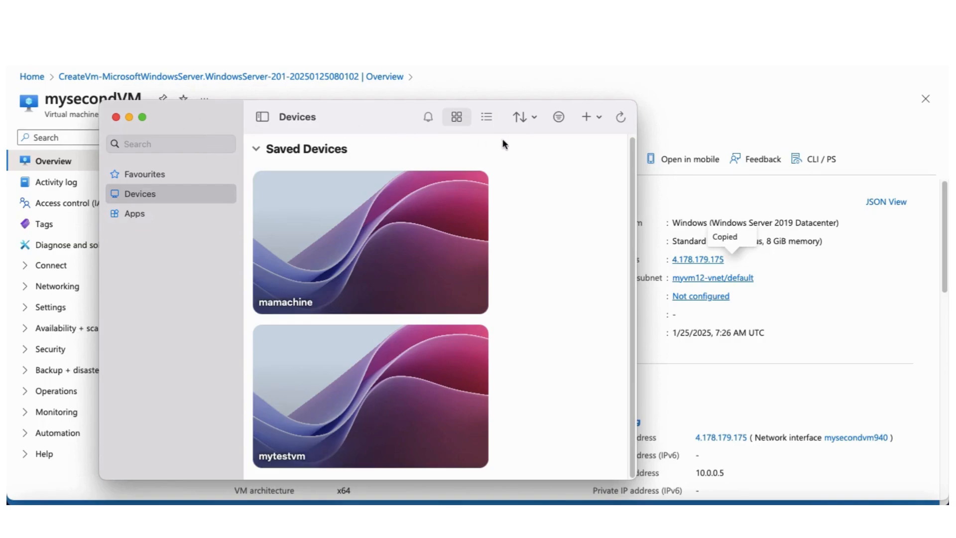
left_click(586, 118)
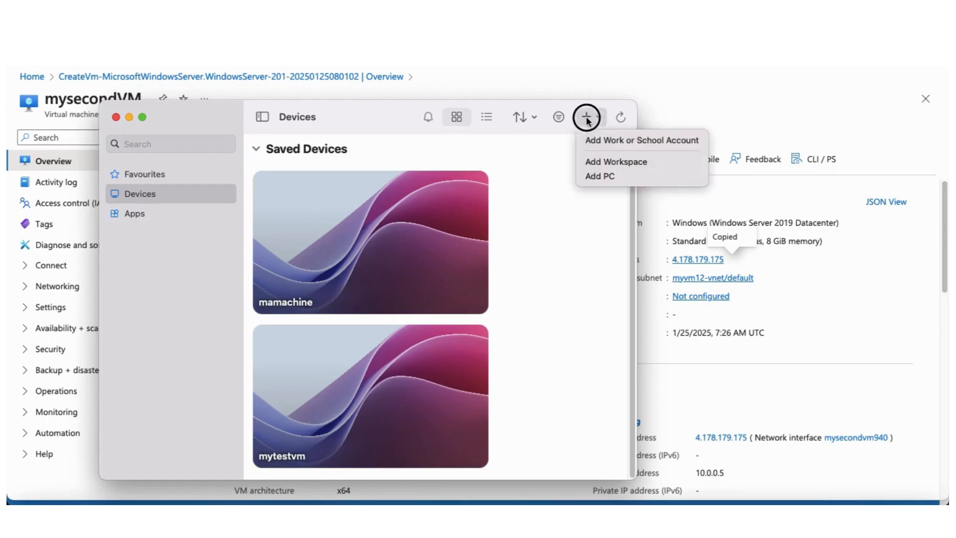
left_click(590, 176)
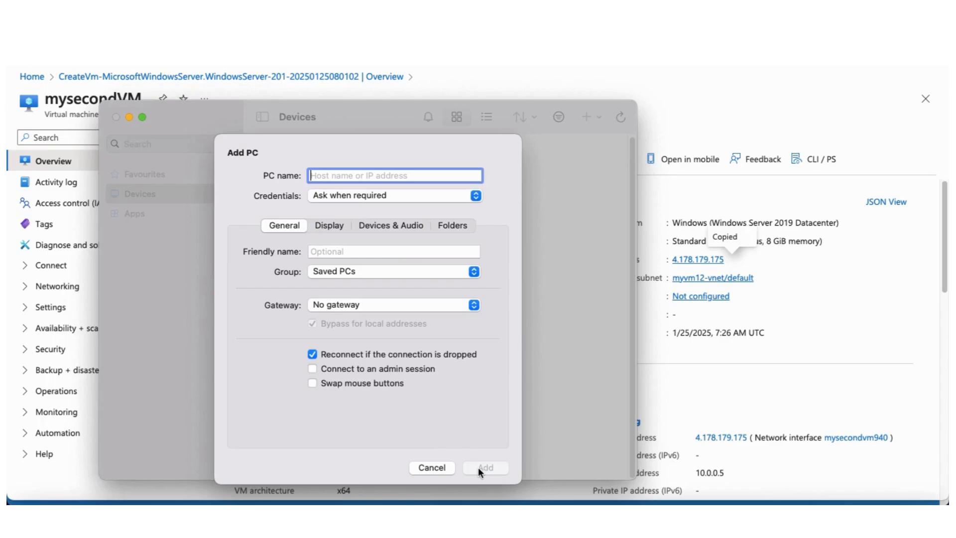
Cancel adding a new PC and open the connection to the saved mytestvm device
left_click(430, 467)
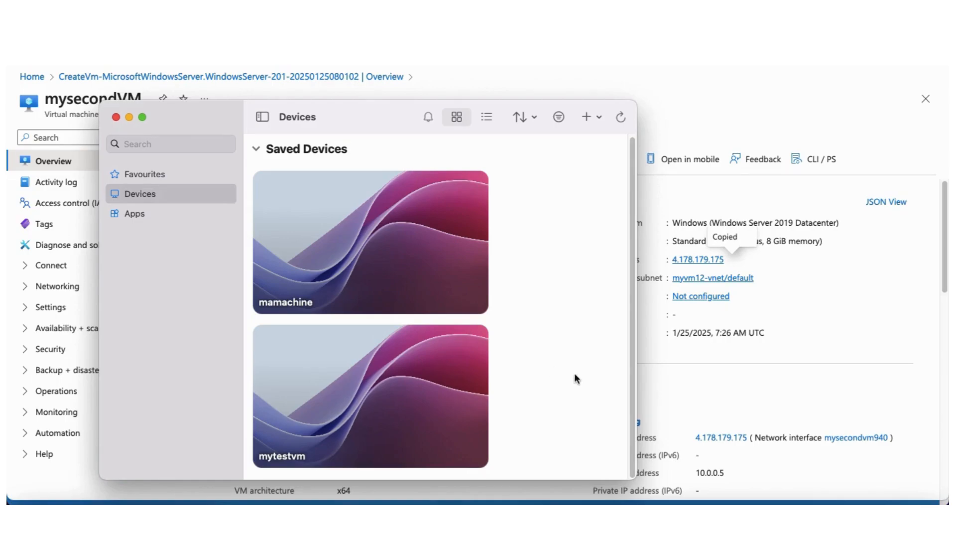
left_click(362, 399)
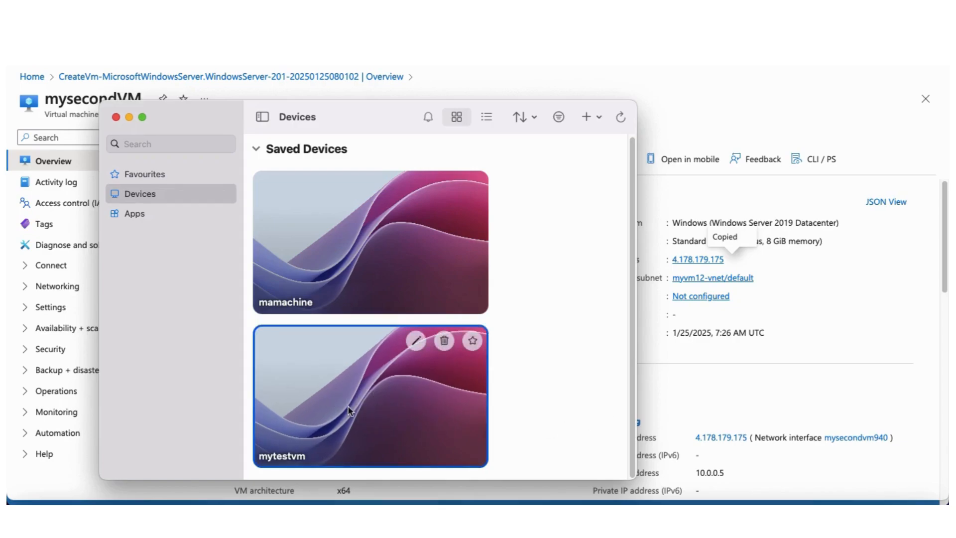
double_click(349, 407)
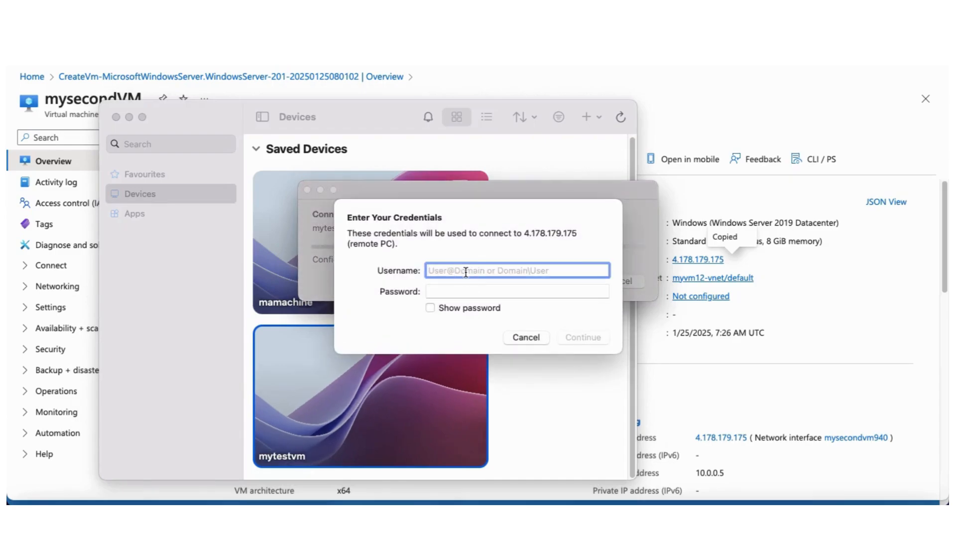
Enter the VM administrator username and password, then accept the certificate warning to connect
type("compte")
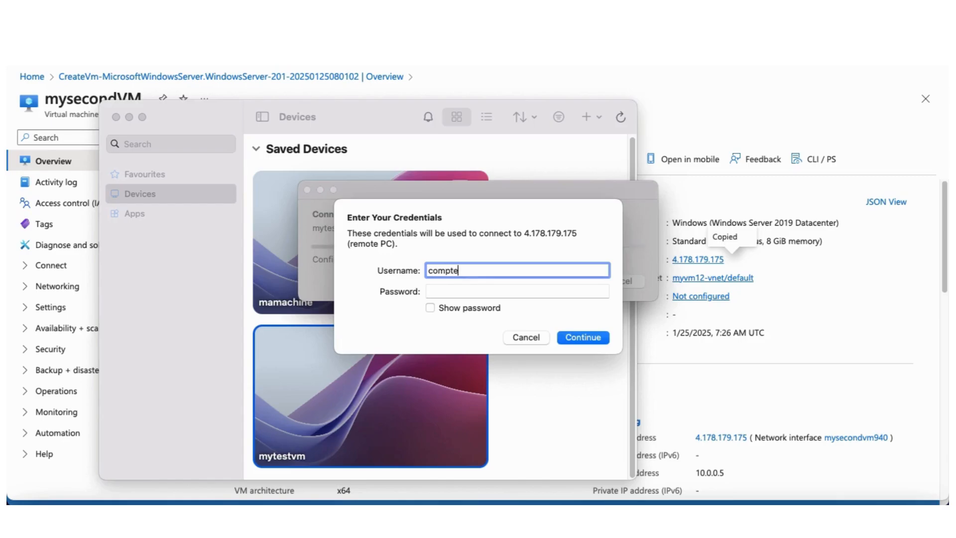
type("demo")
left_click(466, 291)
type("••••••")
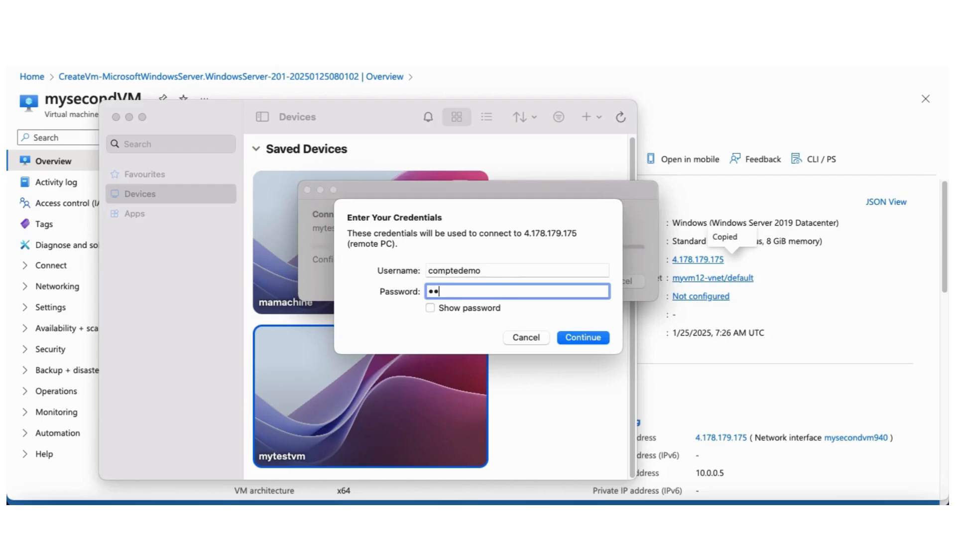
type("••••••")
key("super+a")
key("Return")
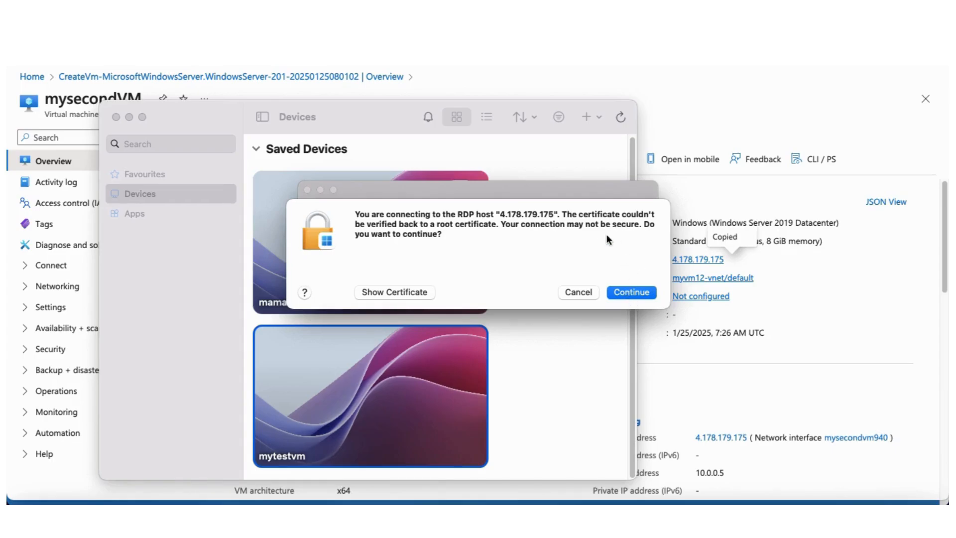
left_click(638, 292)
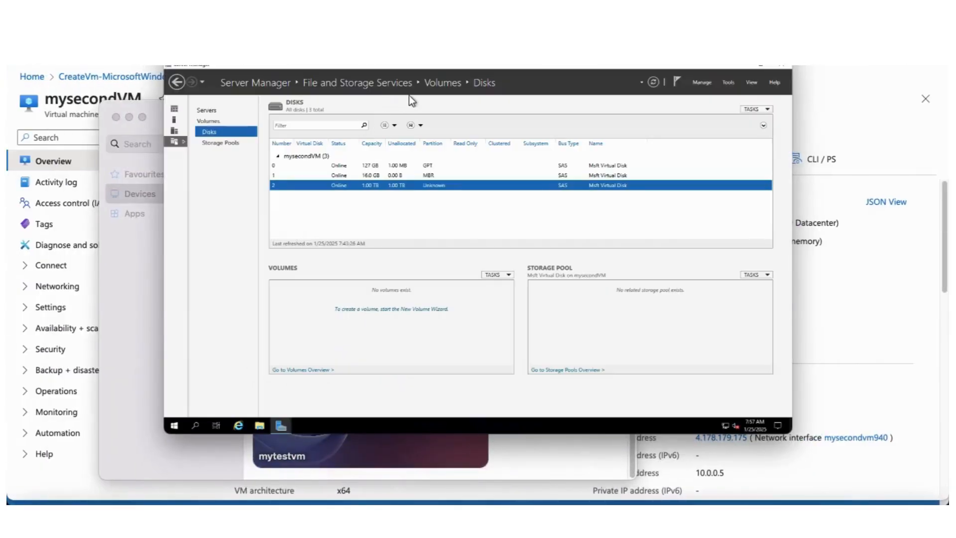
Try to close Server Manager inside the remote session, dismiss the warnings, and minimize it
left_click_drag(492, 55, 437, 85)
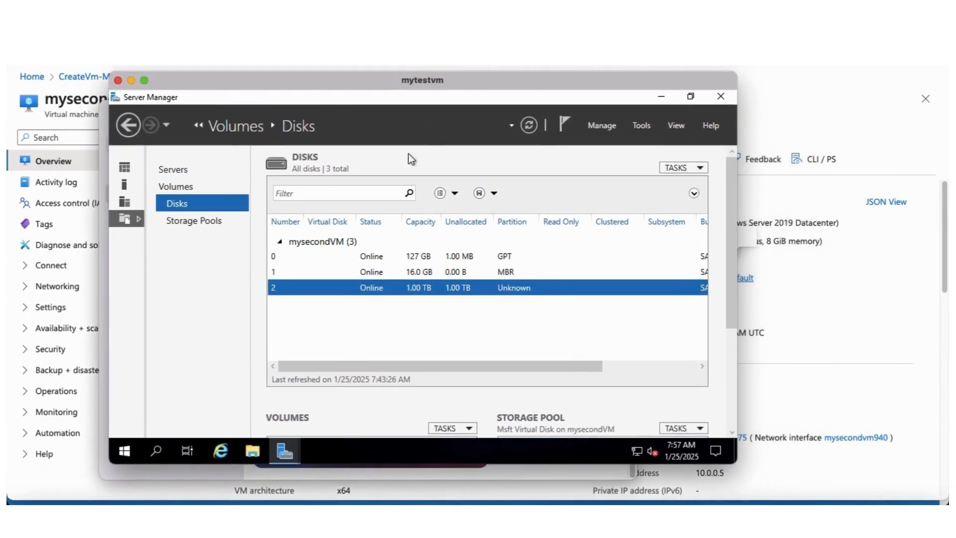
left_click(715, 96)
left_click(523, 348)
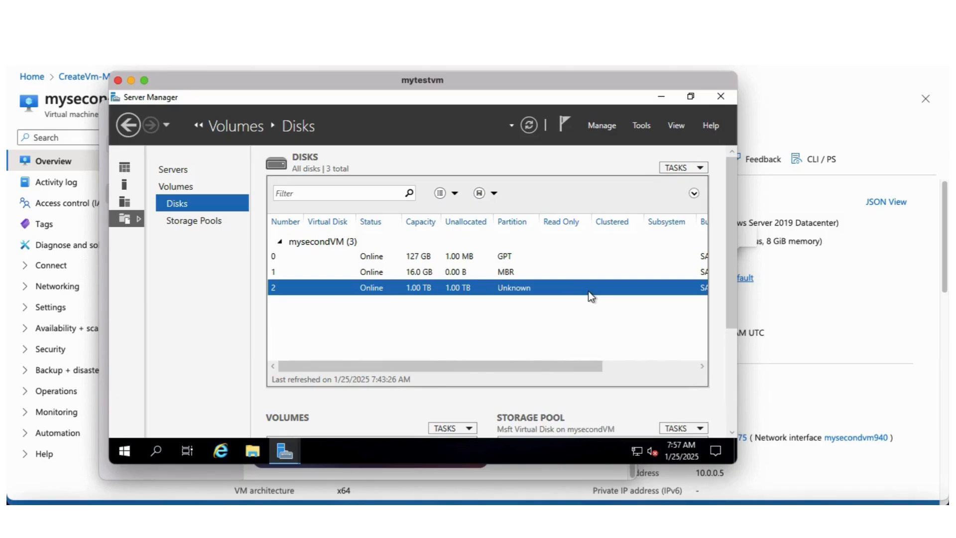
left_click(721, 97)
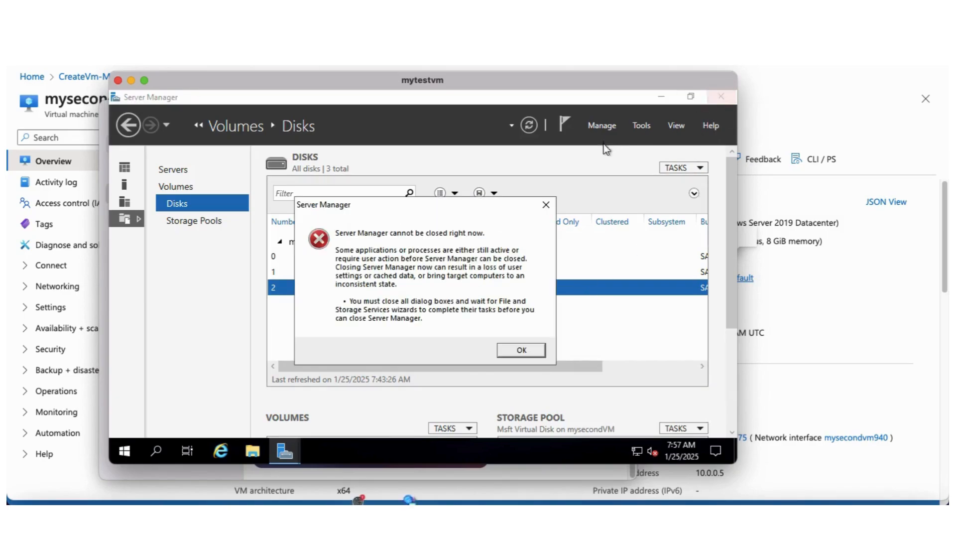
left_click(523, 351)
left_click_drag(335, 98, 348, 142)
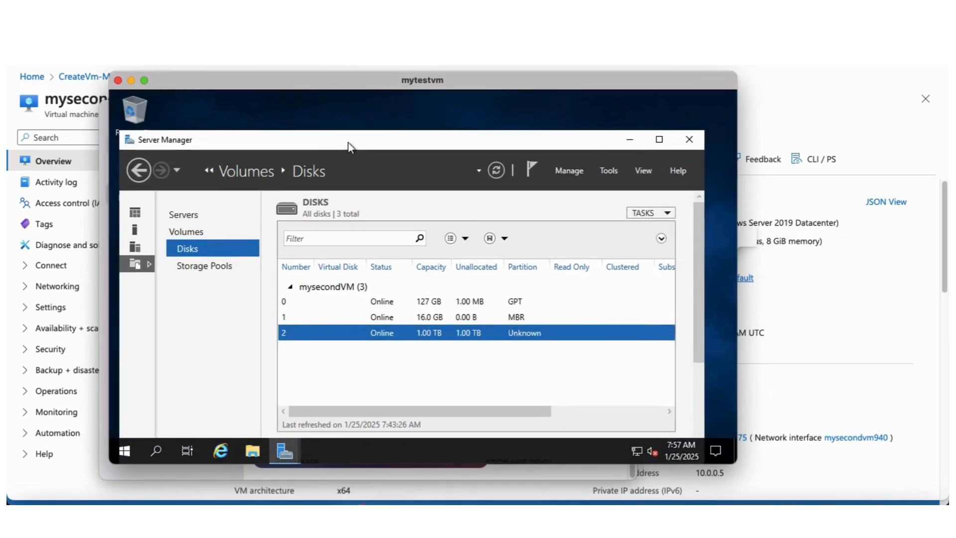
left_click(687, 140)
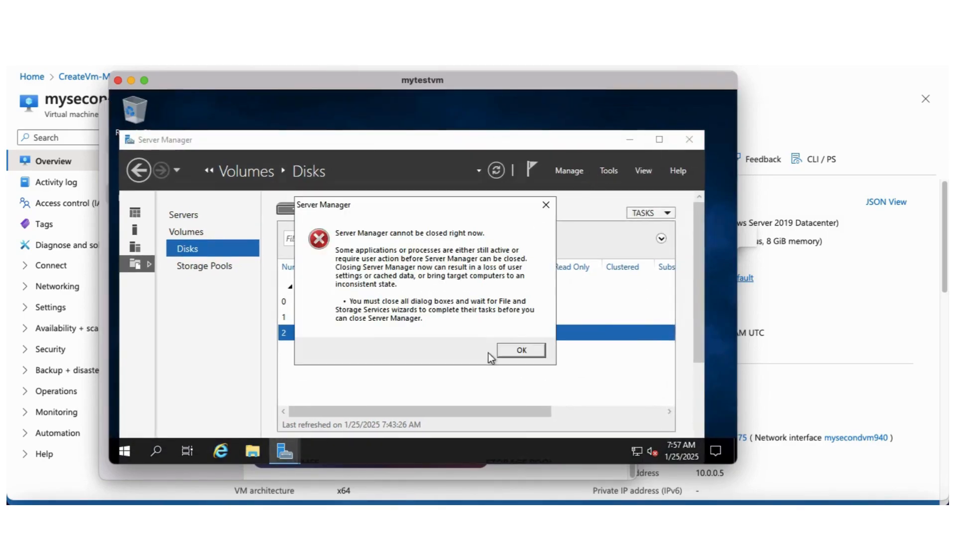
left_click(520, 351)
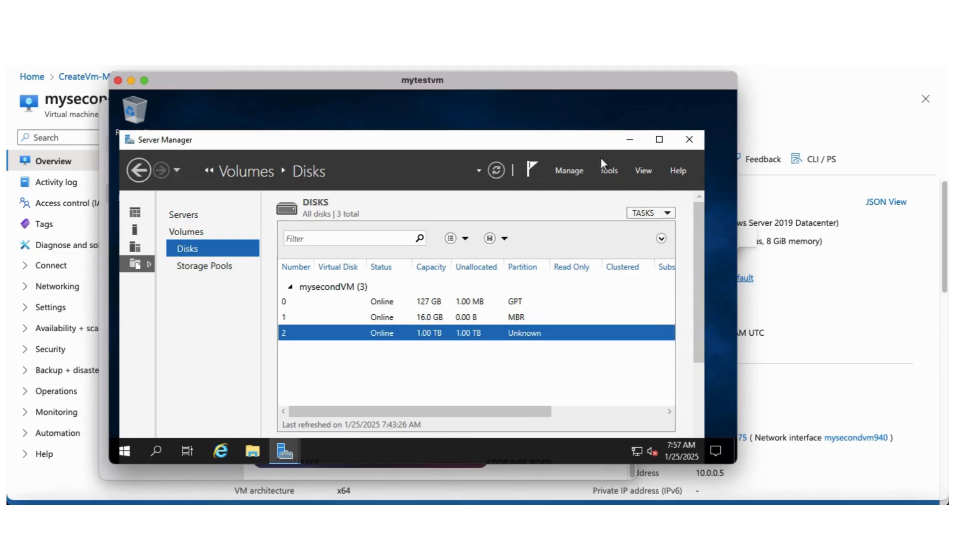
left_click(630, 140)
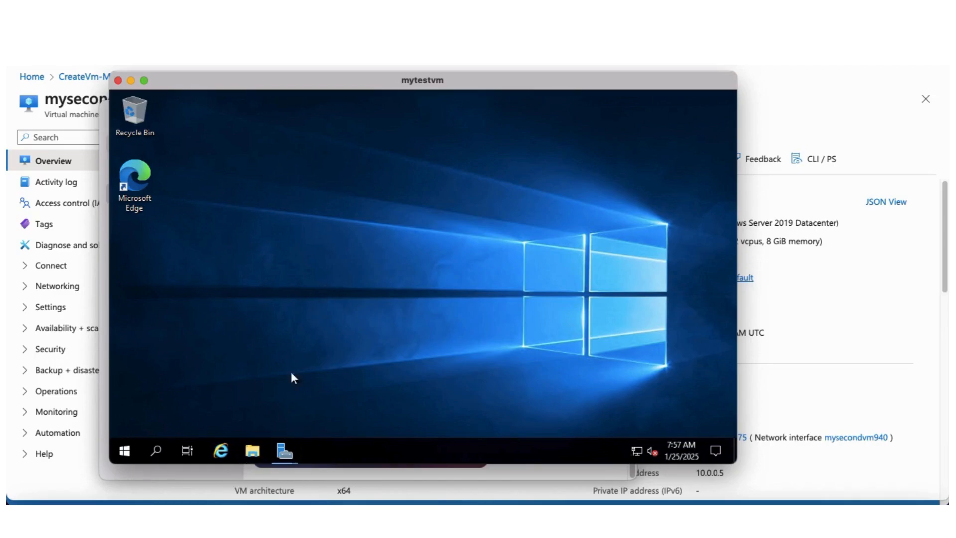
Open File Explorer to inspect This PC's drives, then minimize it
left_click(253, 450)
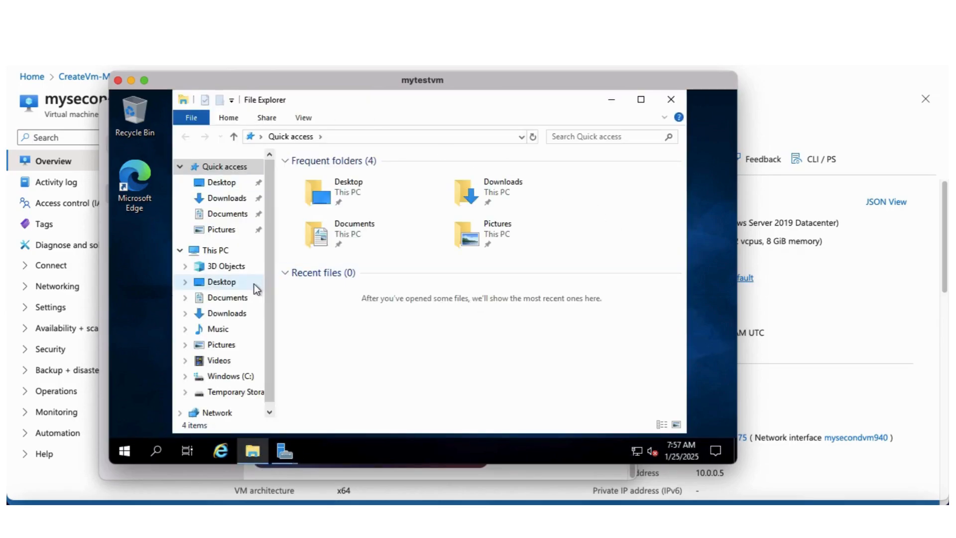
left_click(222, 251)
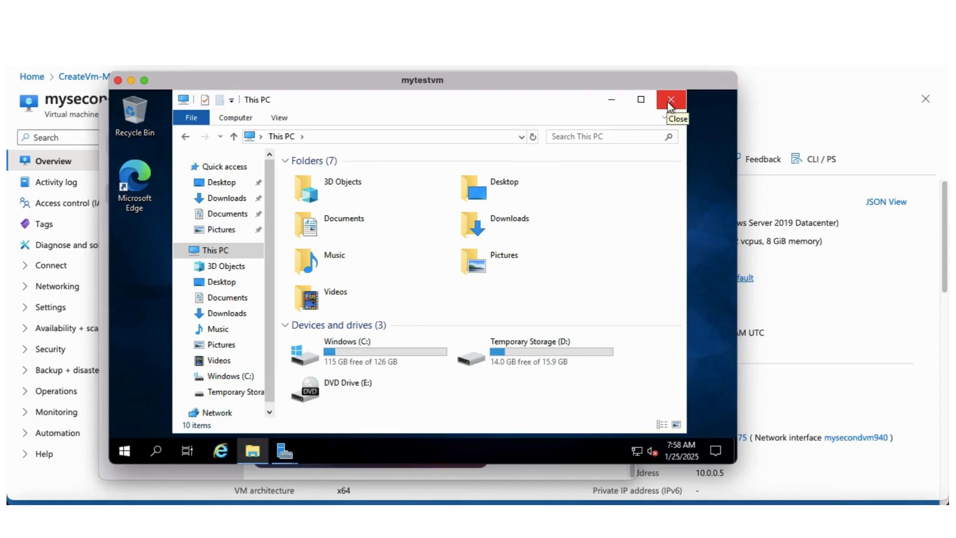
left_click(612, 98)
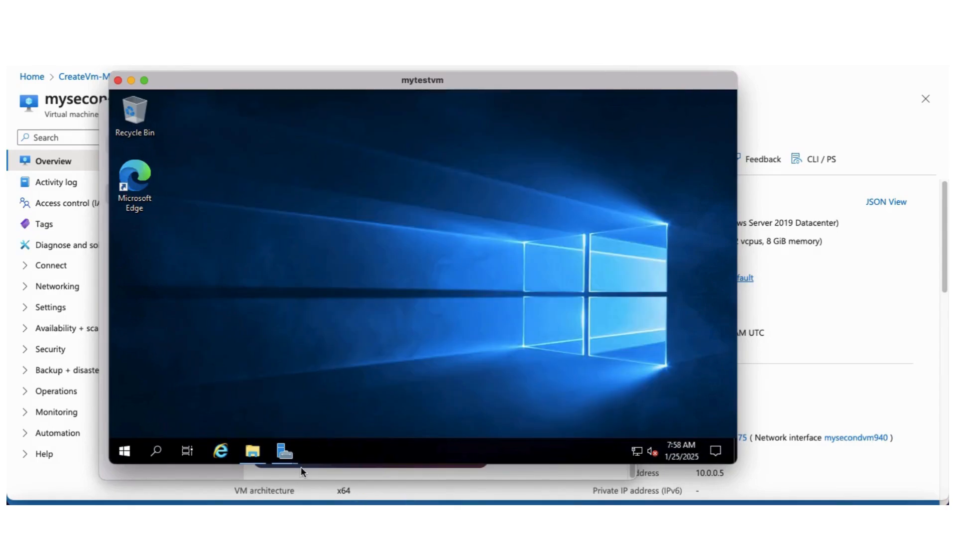
Cancel the pending New Volume Wizard and close Server Manager
left_click(123, 453)
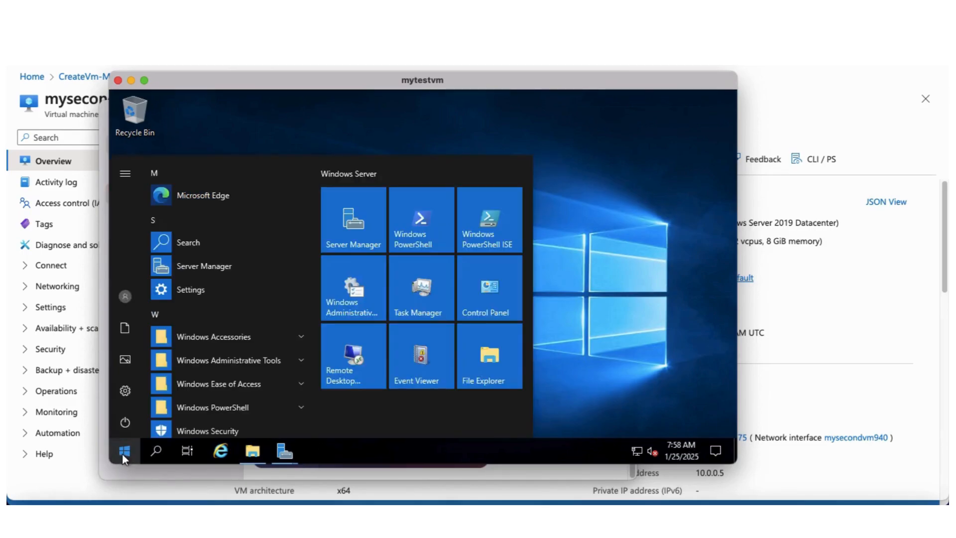
left_click(612, 238)
mouse_move(293, 455)
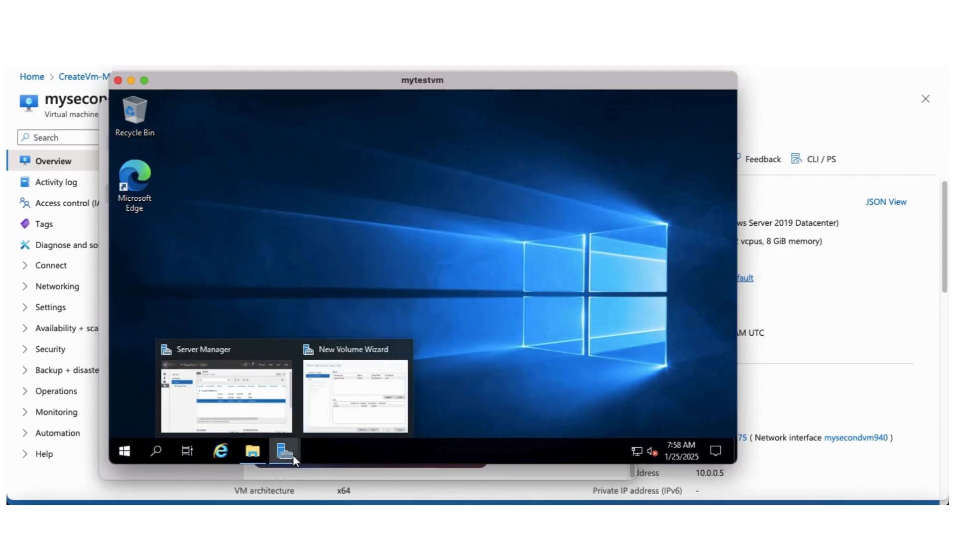
mouse_move(255, 414)
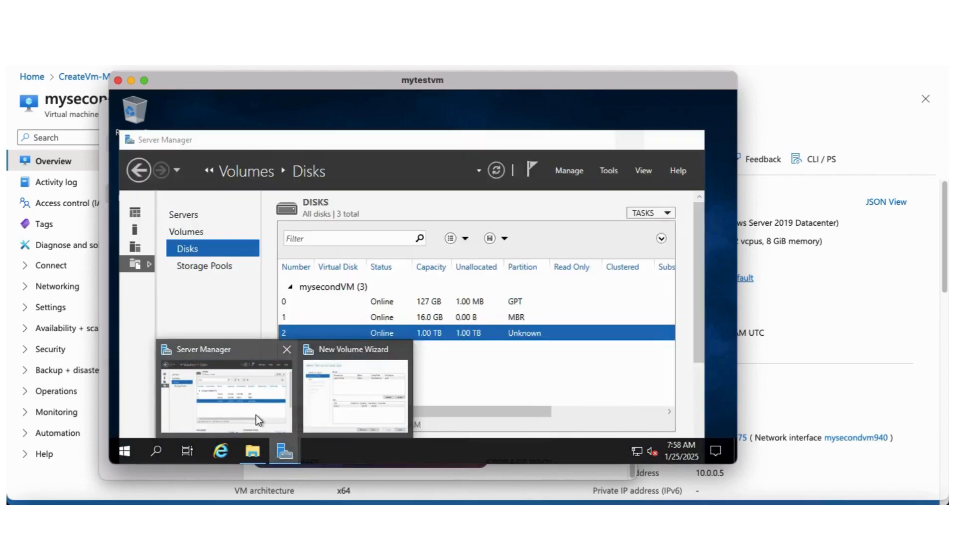
left_click(359, 391)
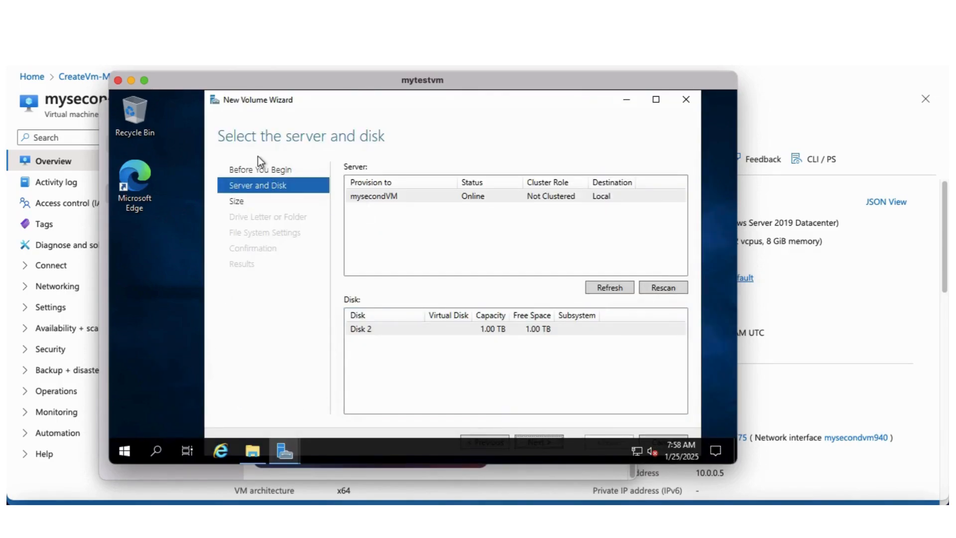
left_click(686, 102)
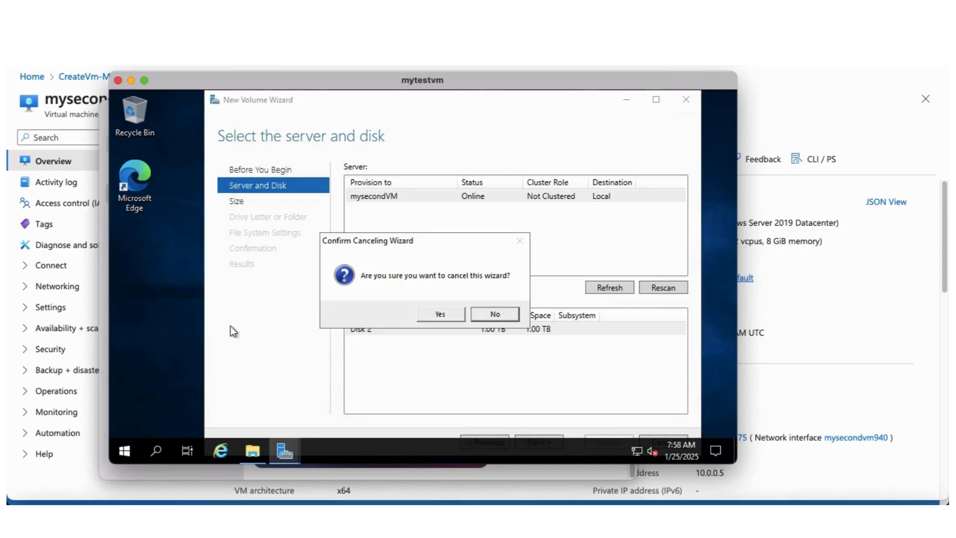
left_click(440, 314)
left_click(284, 452)
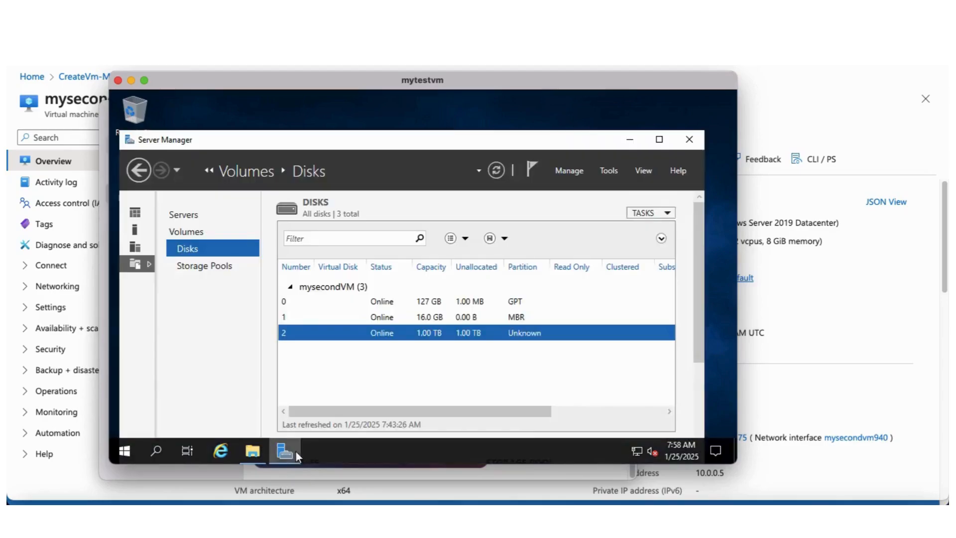
left_click(684, 140)
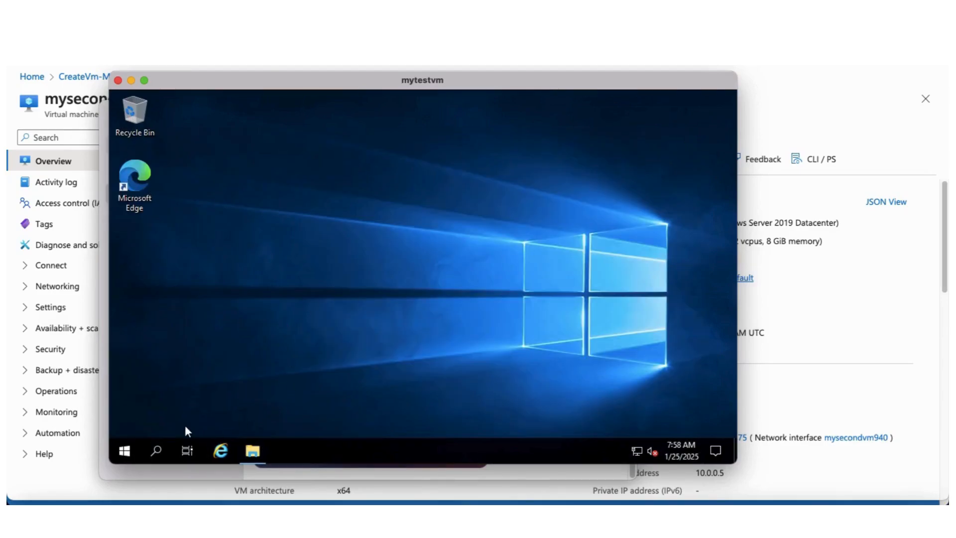
Reopen Server Manager, dismiss the welcome message, and go to File and Storage Services Disks
left_click(127, 449)
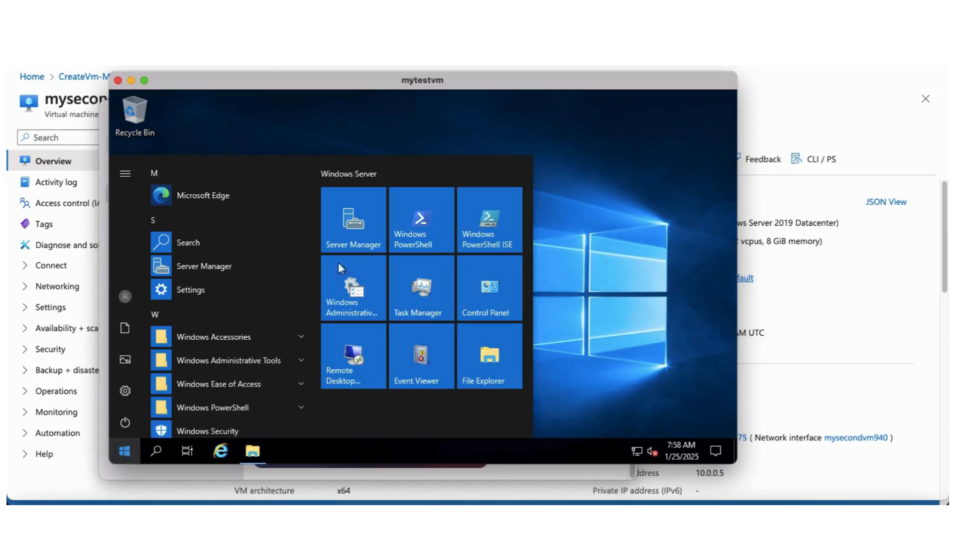
left_click(355, 225)
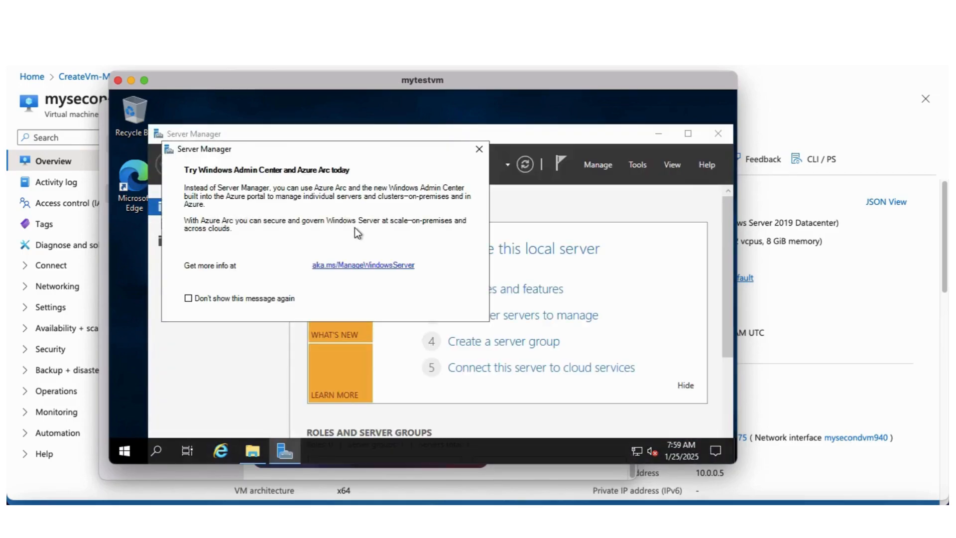
left_click(479, 149)
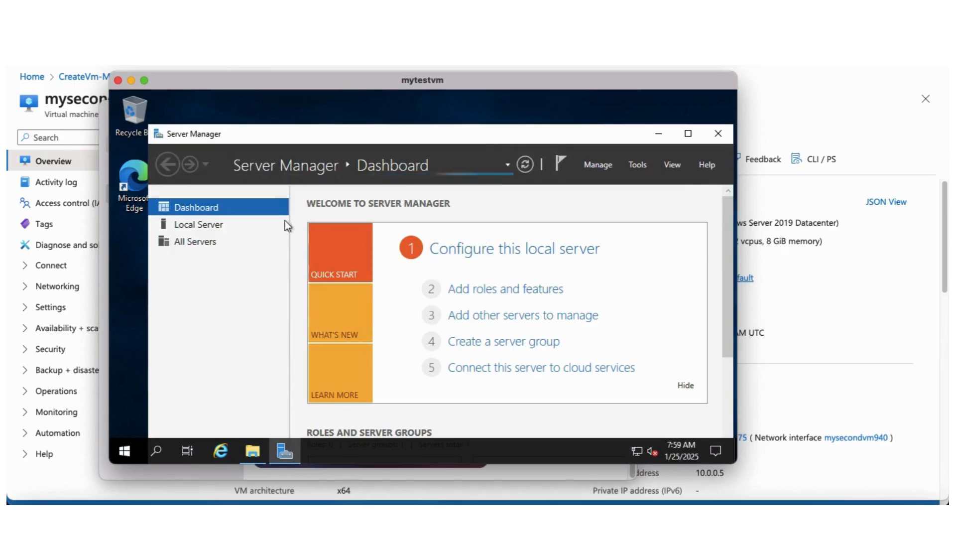
left_click(196, 226)
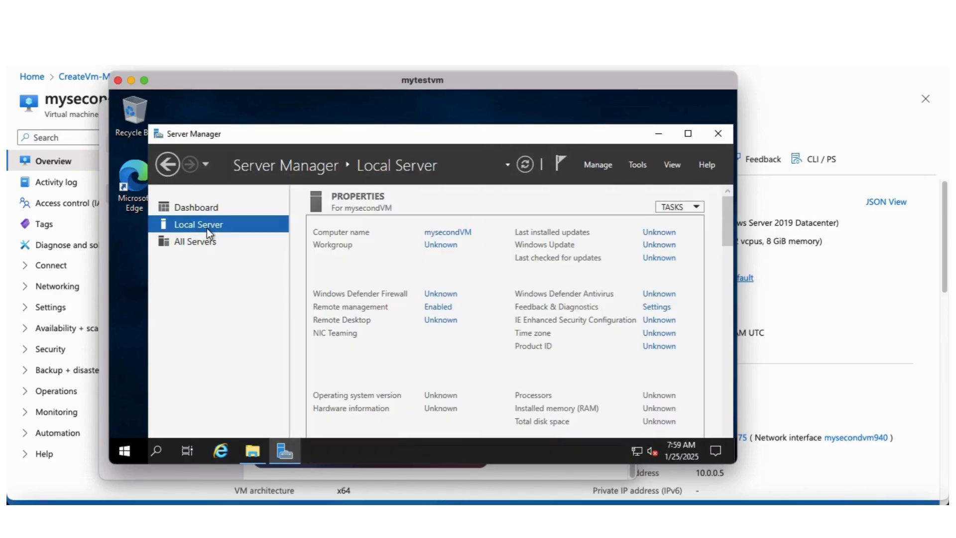
left_click(202, 243)
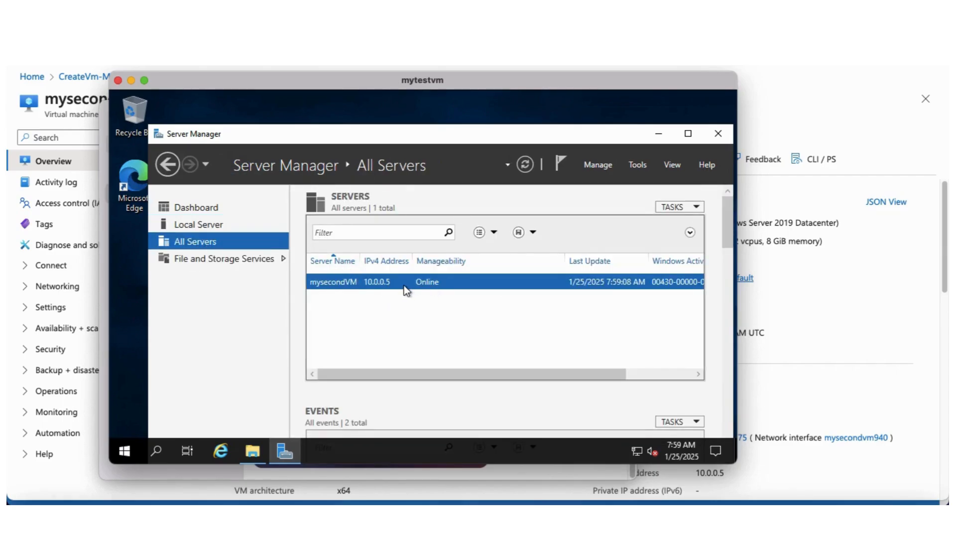
left_click(250, 261)
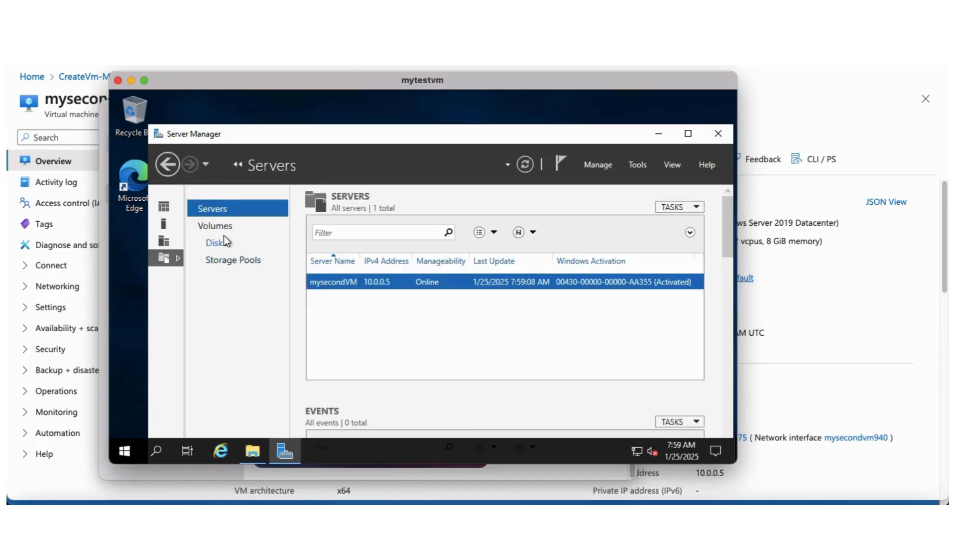
left_click(225, 241)
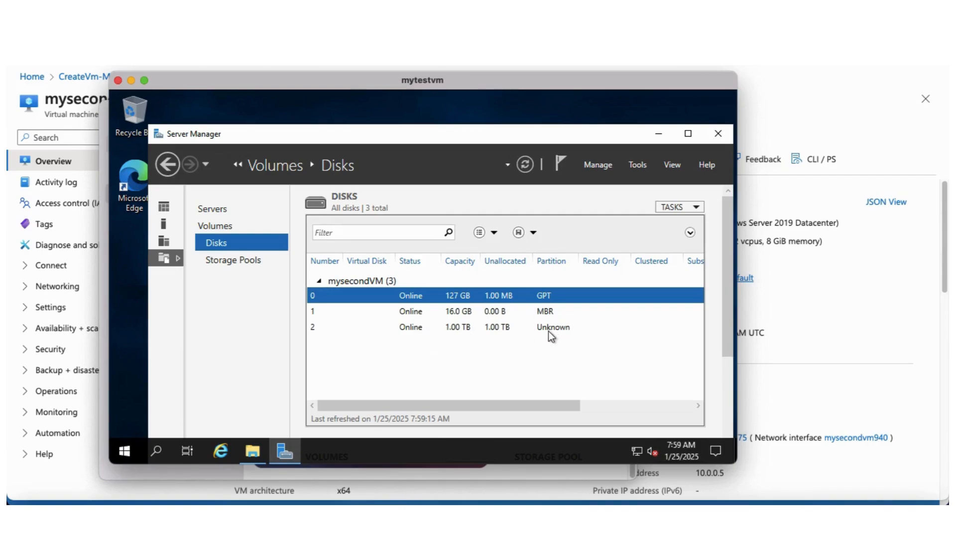
Rescan storage on the Disks page and confirm the rescan
left_click(702, 207)
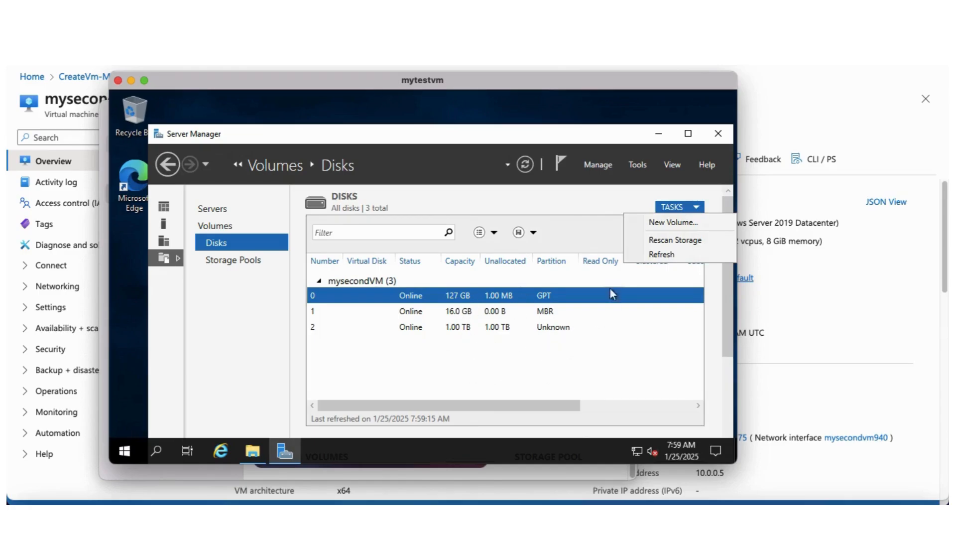
left_click(658, 241)
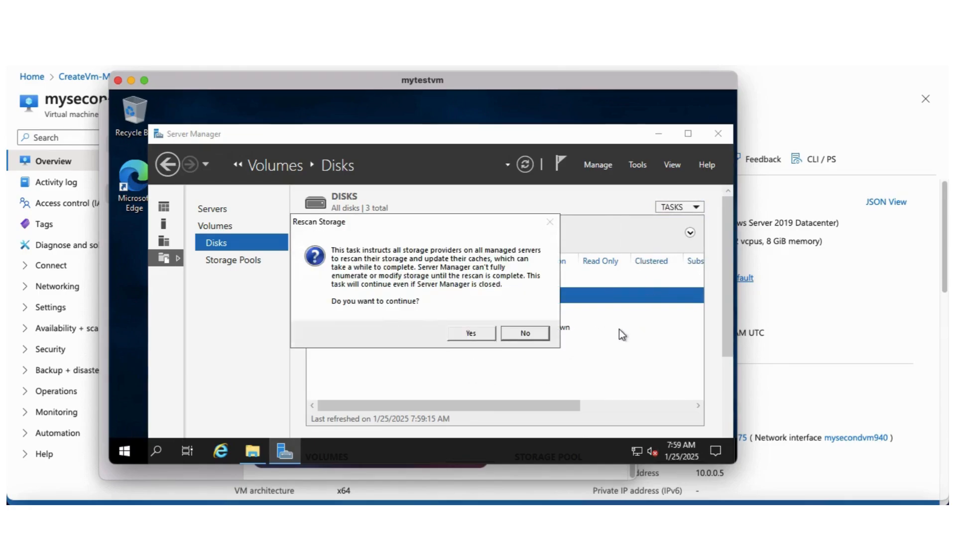
left_click(472, 333)
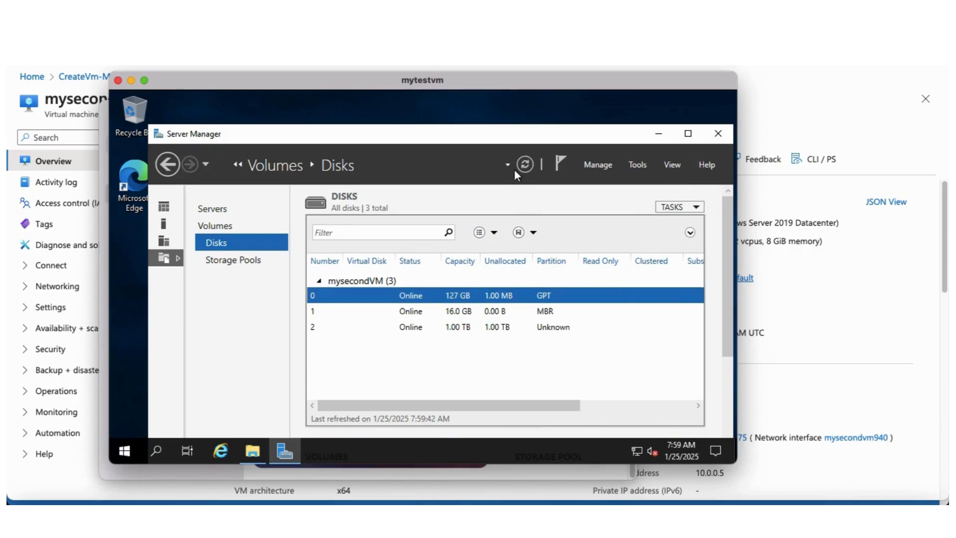
left_click_drag(498, 131, 483, 98)
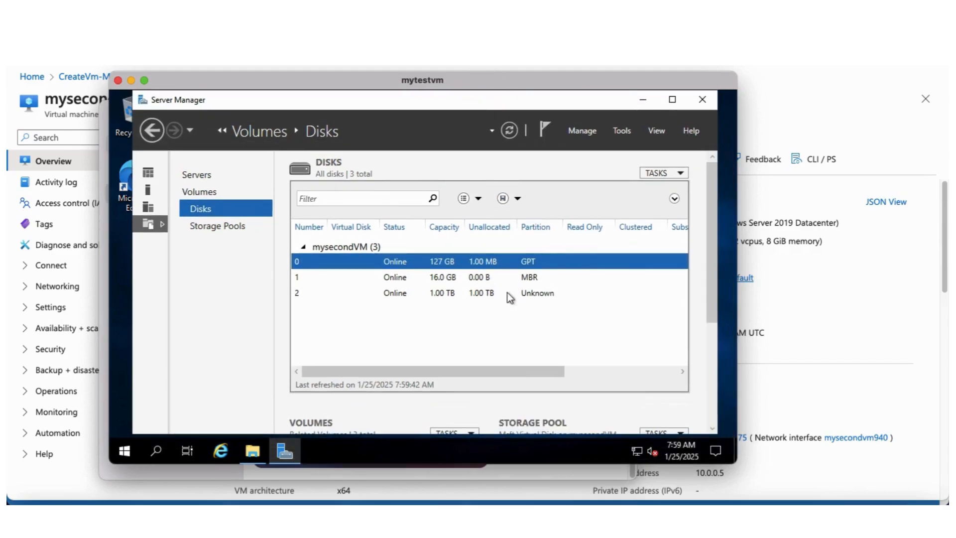
Select the 1.00 TB disk 2 and launch the New Volume Wizard from its related volumes tasks
left_click(460, 294)
right_click(545, 296)
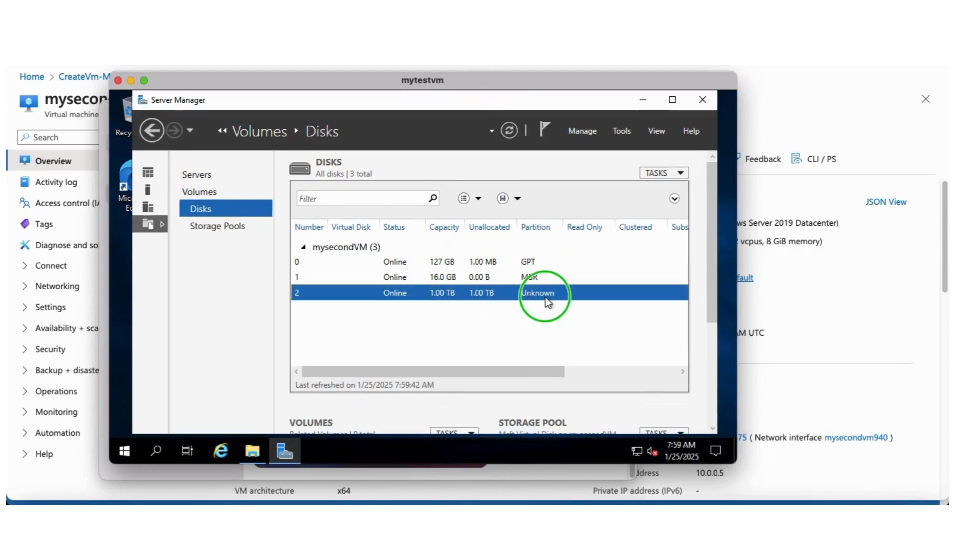
left_click(506, 311)
left_click_drag(709, 250, 695, 316)
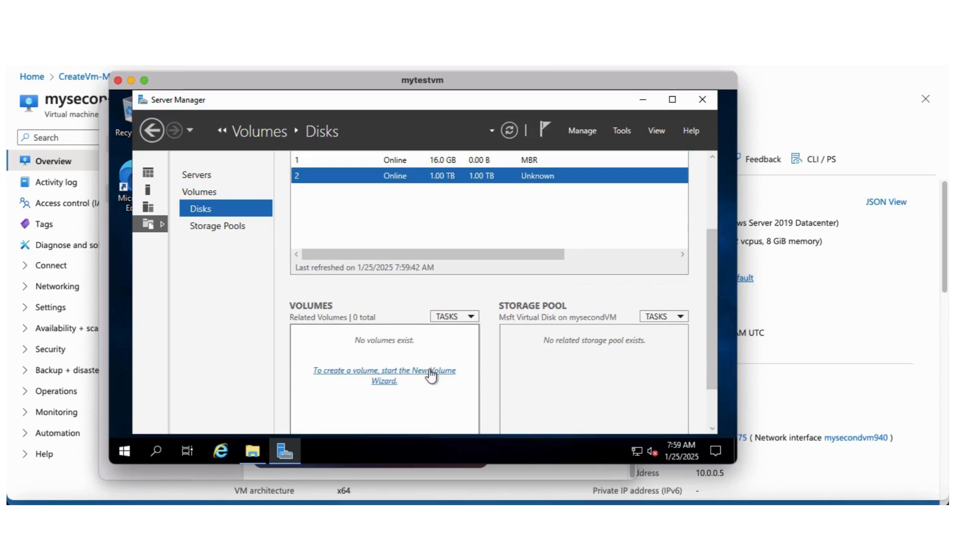
left_click(468, 317)
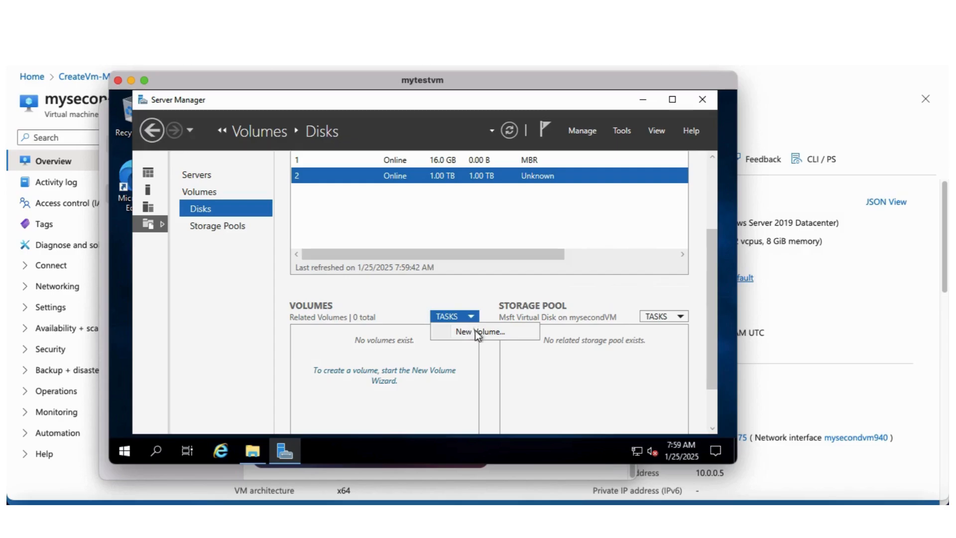
left_click(478, 332)
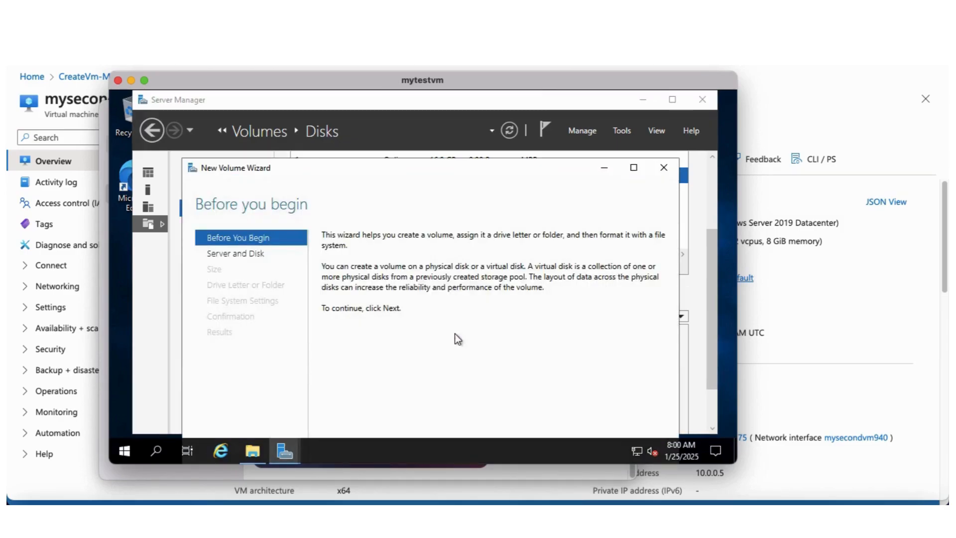
In the New Volume Wizard, choose Disk 2 on mysecondVM and accept bringing it online and initializing it as GPT
left_click_drag(503, 170, 491, 79)
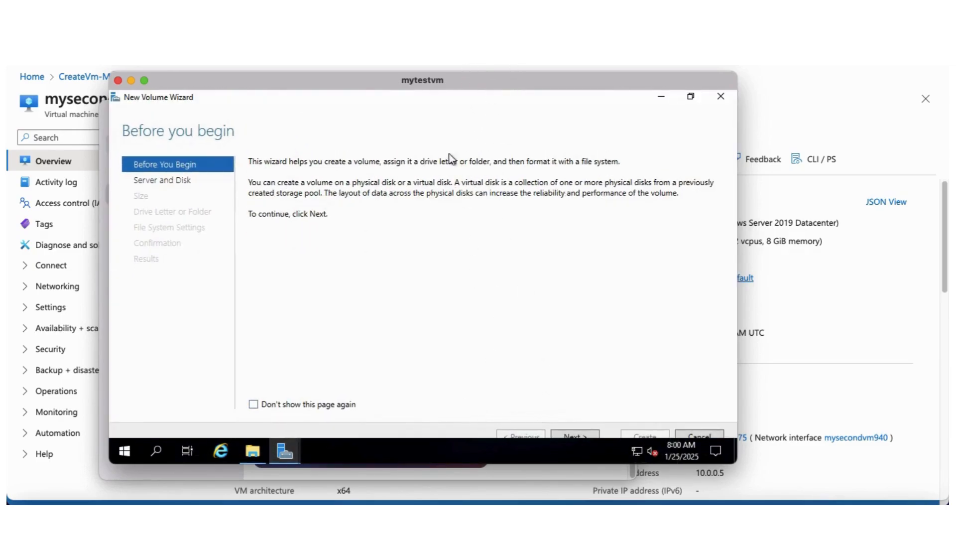
left_click(575, 436)
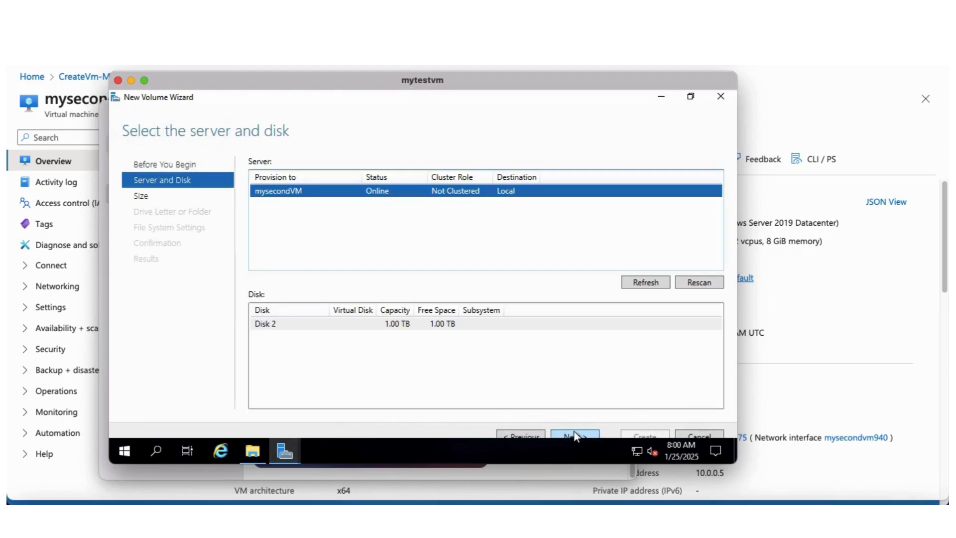
left_click(397, 325)
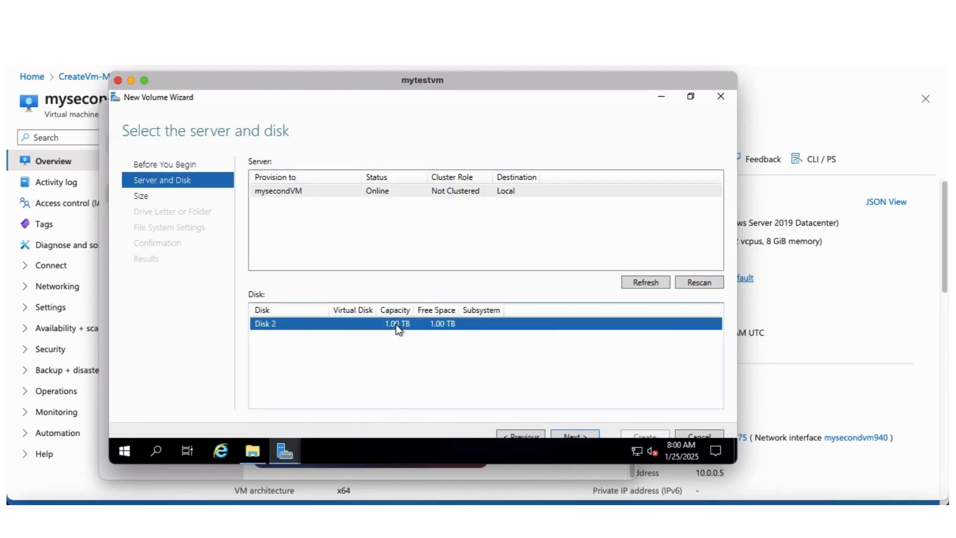
left_click(570, 436)
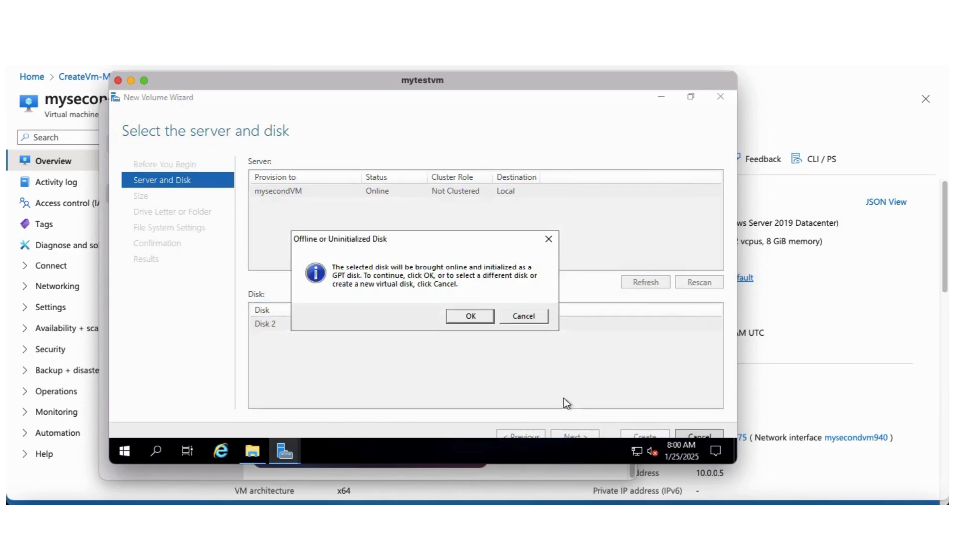
left_click(473, 314)
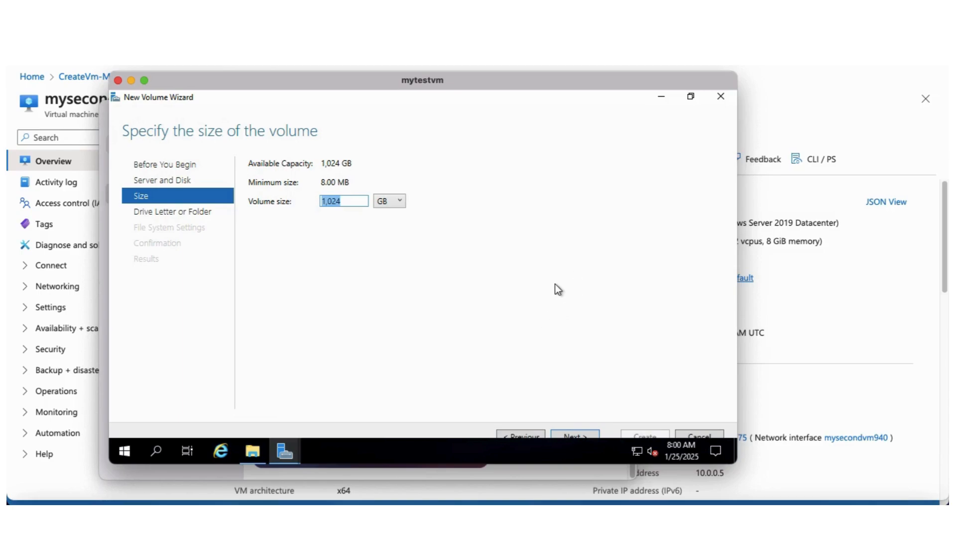
Keep the 1,024 GB size, drive letter F, NTFS and label New Volume, create the volume and close the wizard
left_click_drag(587, 463, 593, 484)
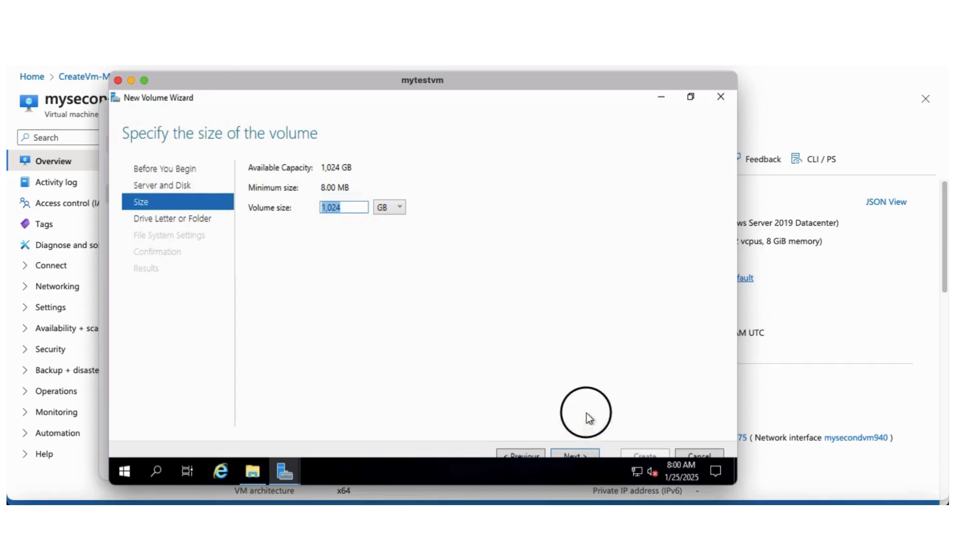
left_click(572, 443)
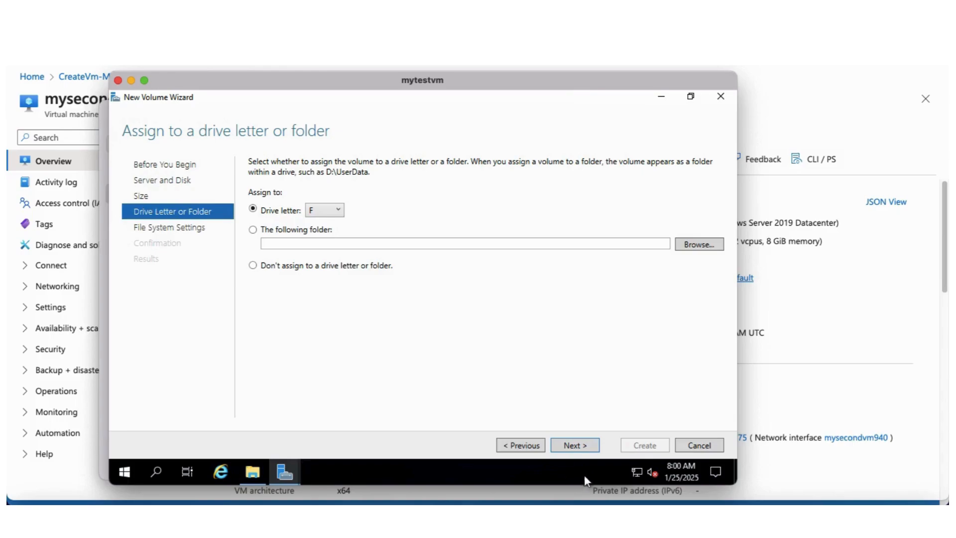
left_click(571, 445)
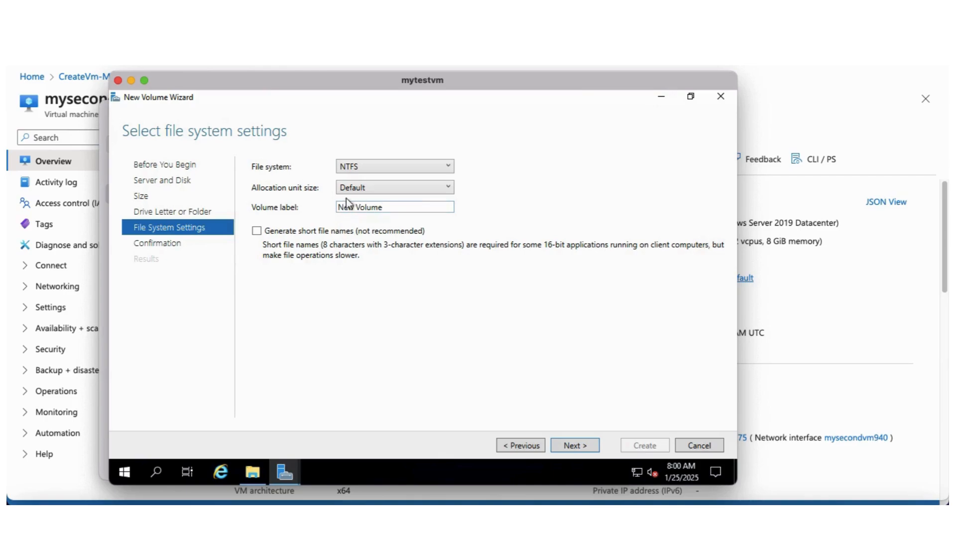
left_click(575, 445)
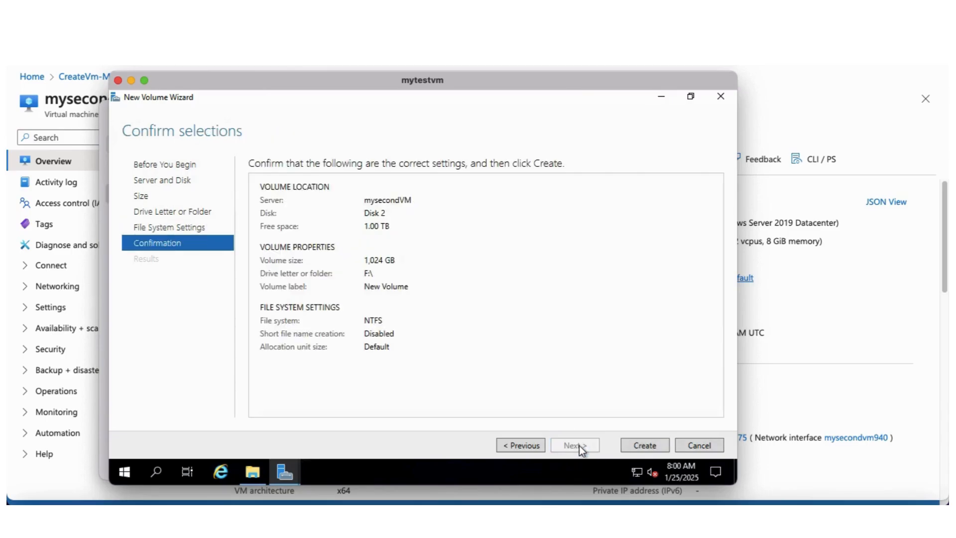
left_click(658, 444)
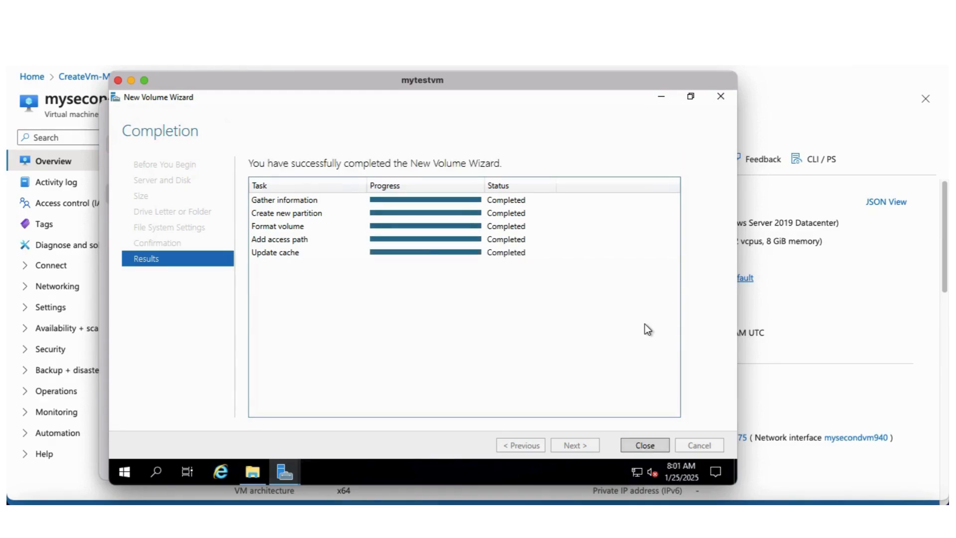
left_click(643, 445)
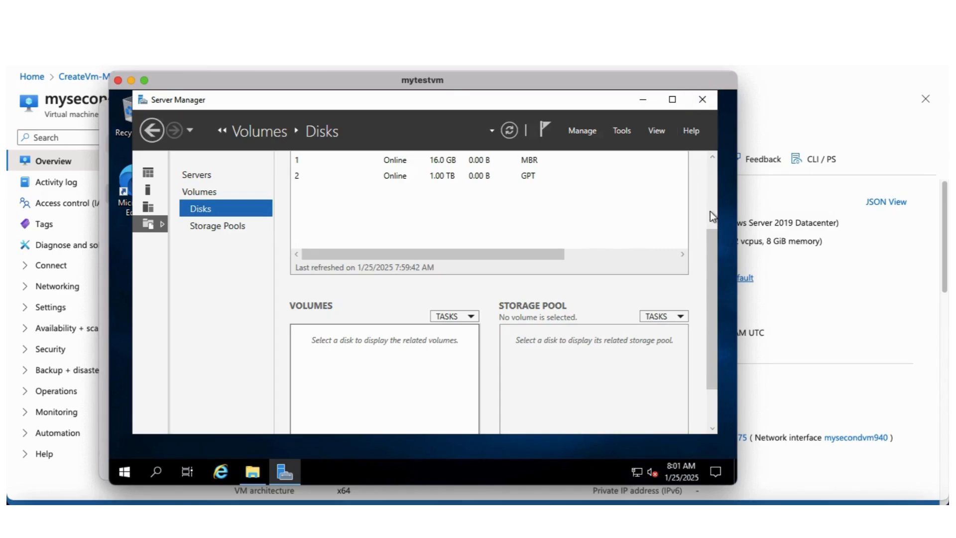
Check the Volumes page for the new F: volume, then close Server Manager
left_click_drag(715, 231, 712, 164)
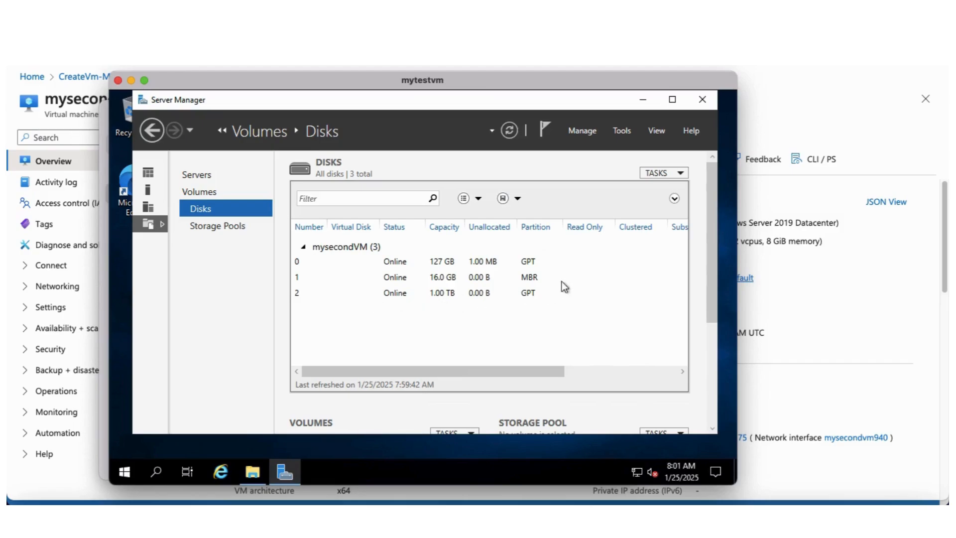
left_click(201, 192)
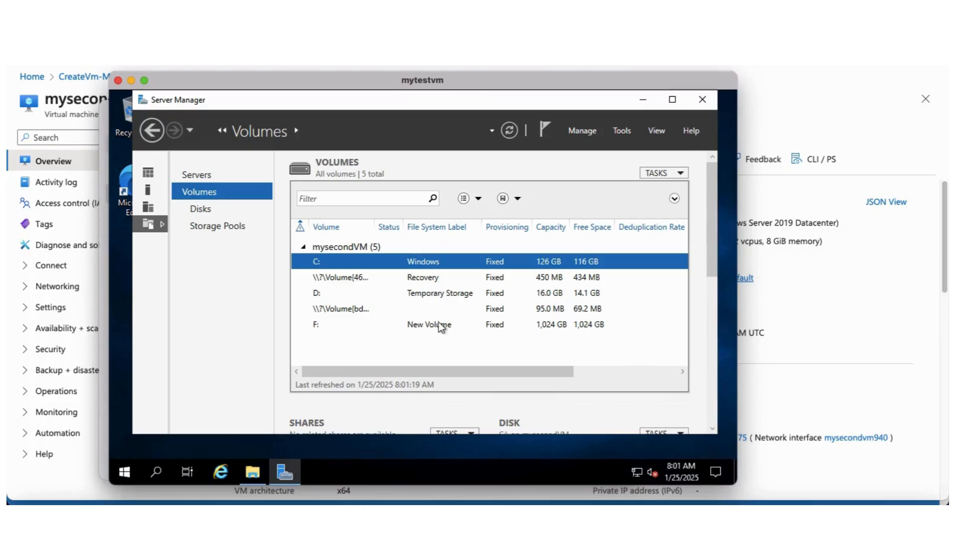
left_click(711, 103)
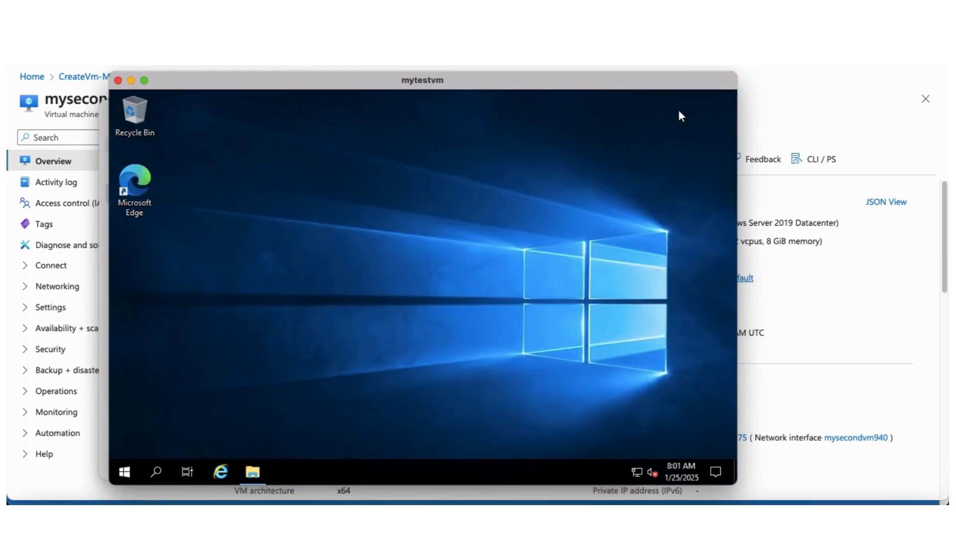
Open File Explorer, browse into New Volume (F:) to inspect it, then close the window
left_click(253, 470)
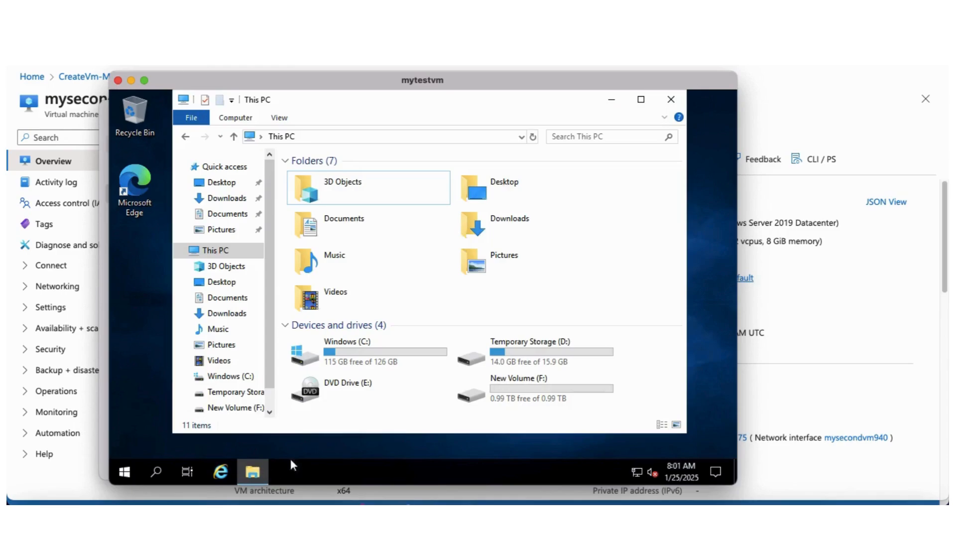
left_click(514, 398)
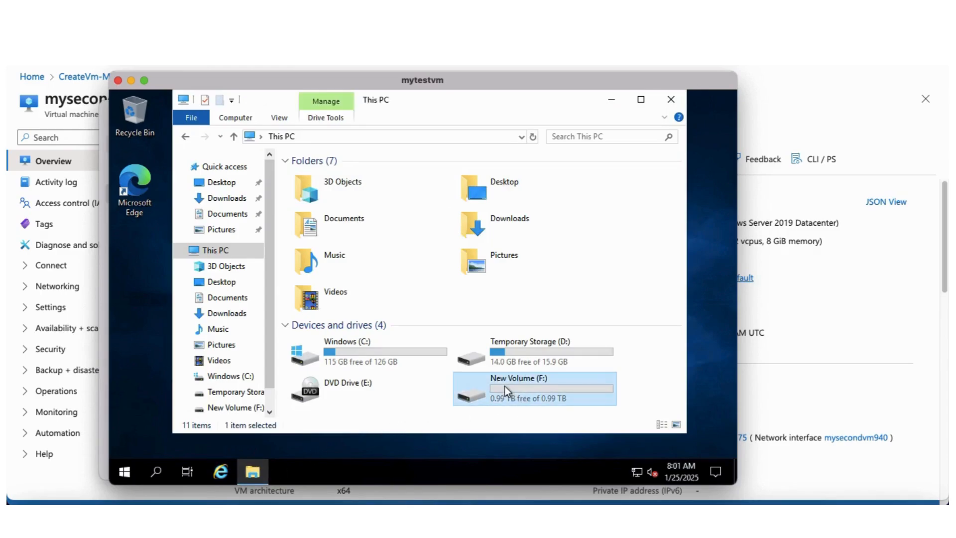
double_click(535, 402)
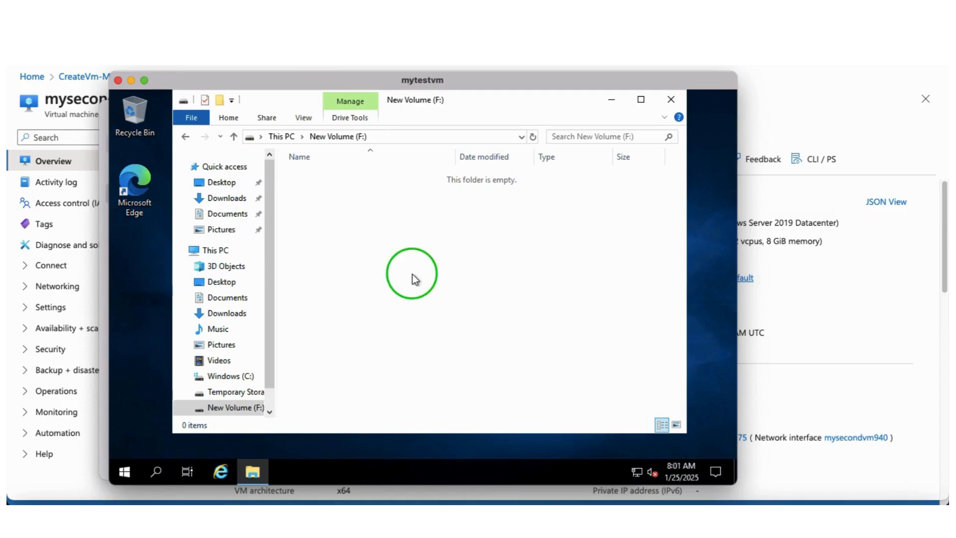
right_click(412, 275)
mouse_move(449, 293)
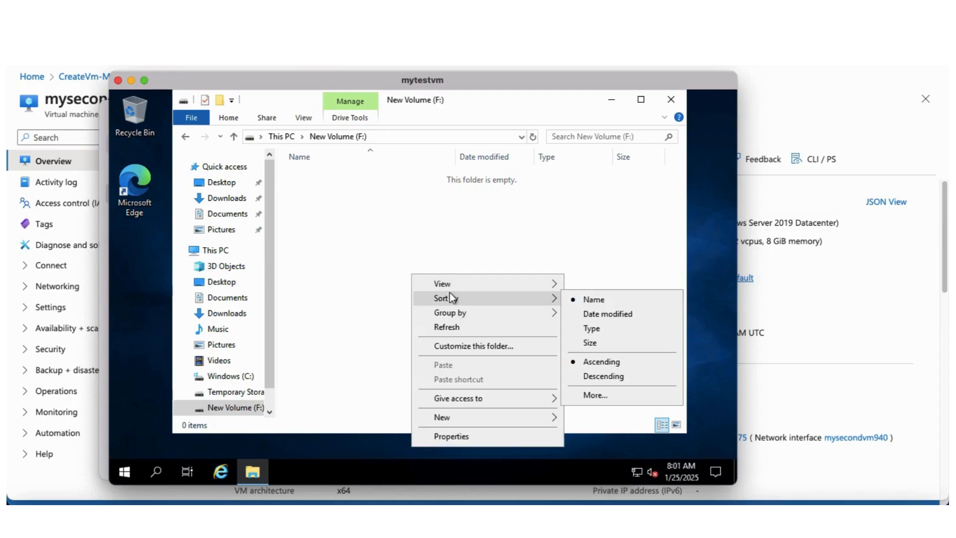
left_click(351, 264)
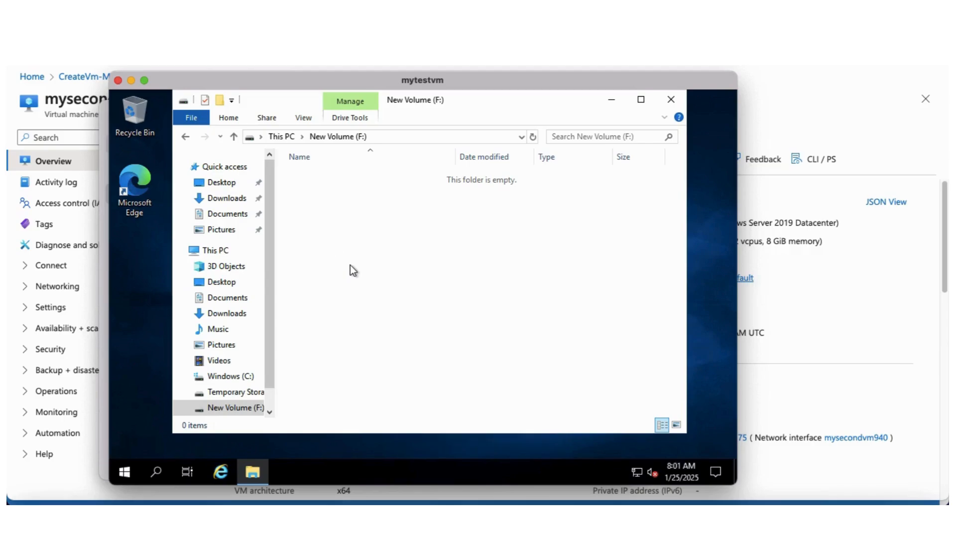
left_click(671, 100)
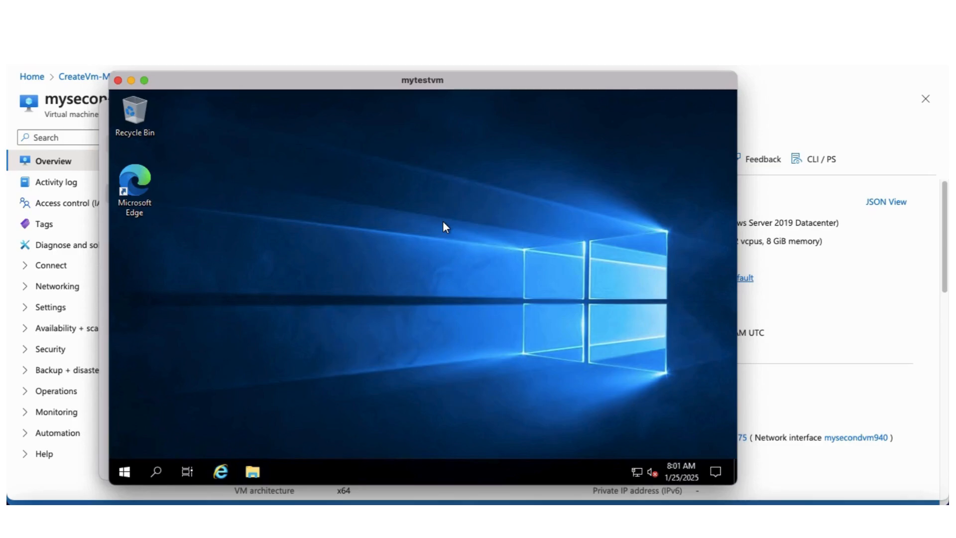
left_click_drag(572, 85, 546, 82)
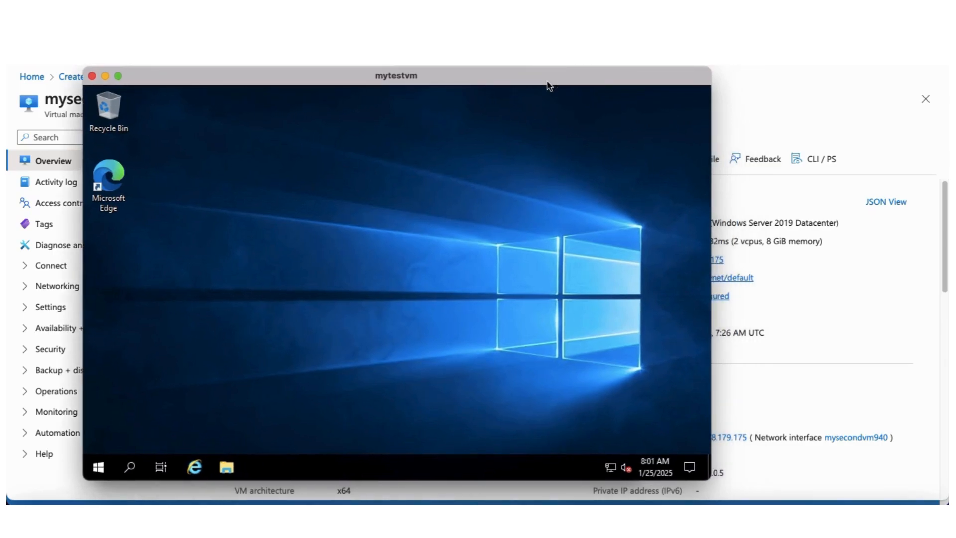